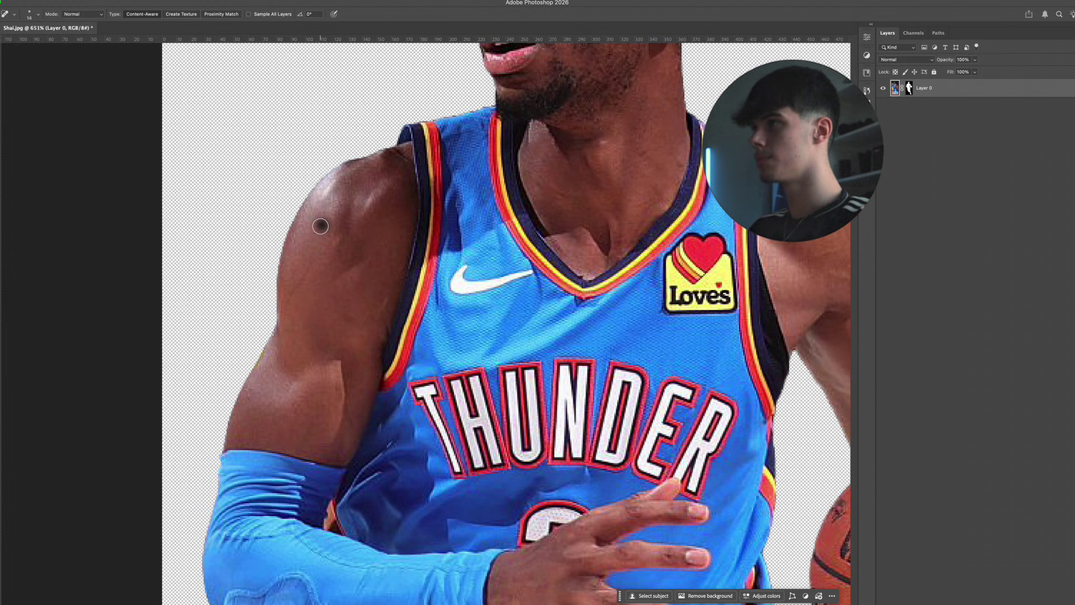
Step: Retouch the skin spots on the player's bare shoulder and upper arm above the blue sleeve with the Spot Healing Brush
{"action": "left_click", "coordinate": [329, 233]}
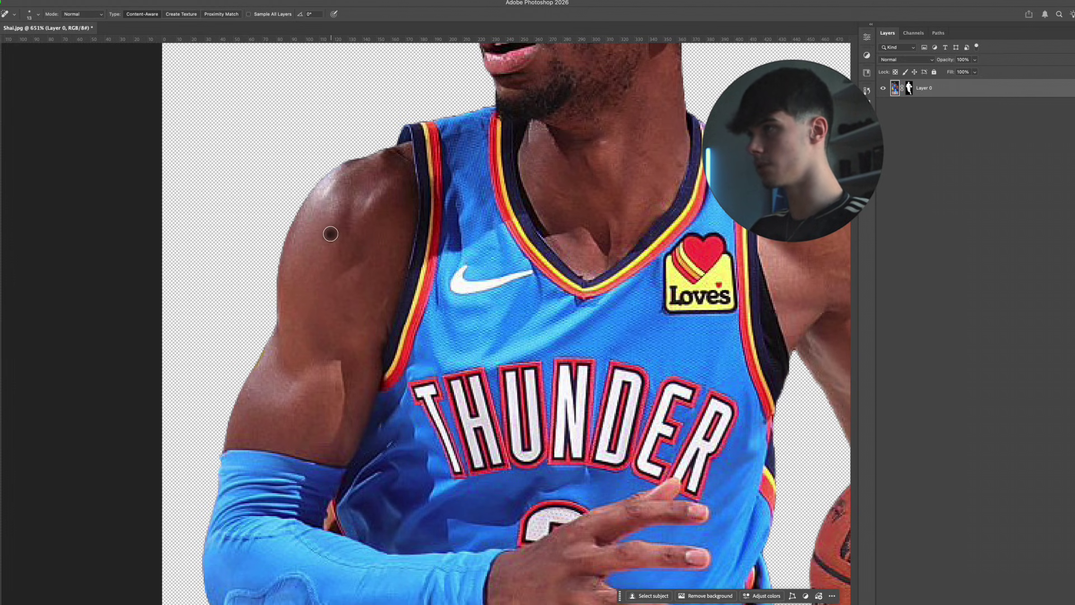
{"action": "left_click_drag", "start_coordinate": [328, 217], "coordinate": [314, 236]}
{"action": "mouse_move", "coordinate": [287, 372]}
{"action": "left_mouse_down"}
{"action": "mouse_move", "coordinate": [340, 349]}
{"action": "mouse_move", "coordinate": [309, 360]}
{"action": "left_mouse_up"}
{"action": "left_click", "coordinate": [320, 354]}
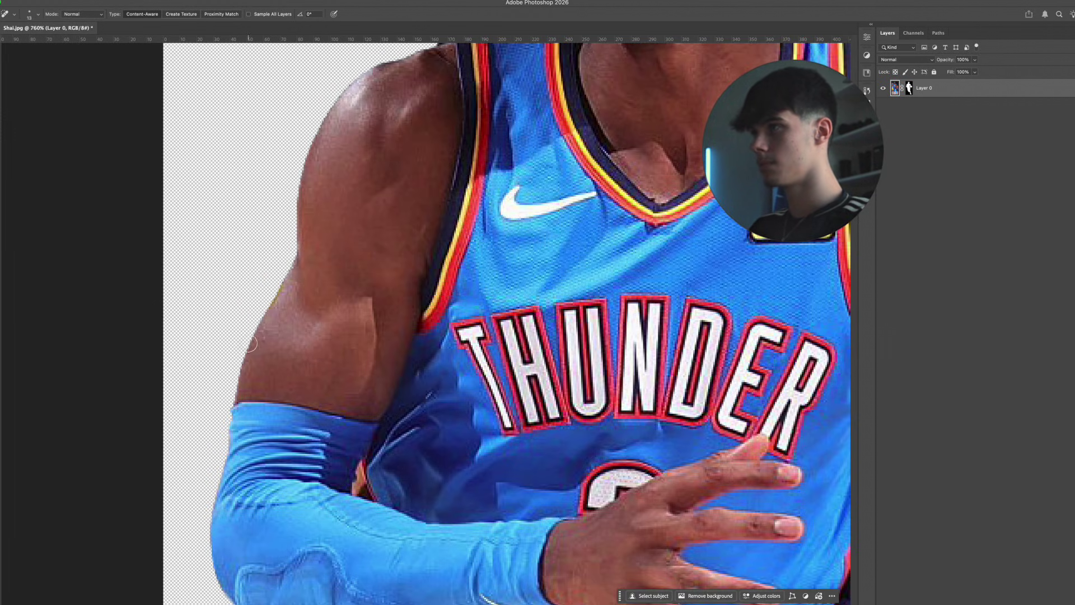
{"action": "left_click_drag", "start_coordinate": [308, 317], "coordinate": [276, 339]}
{"action": "left_click_drag", "start_coordinate": [276, 340], "coordinate": [330, 336]}
{"action": "mouse_move", "coordinate": [353, 526]}
{"action": "left_mouse_down"}
{"action": "mouse_move", "coordinate": [353, 284]}
{"action": "mouse_move", "coordinate": [324, 283]}
{"action": "left_mouse_up"}
{"action": "left_click", "coordinate": [362, 288]}
{"action": "left_click", "coordinate": [341, 317]}
{"action": "left_click", "coordinate": [363, 255]}
{"action": "left_click", "coordinate": [439, 292]}
{"action": "left_click", "coordinate": [422, 334]}
{"action": "left_click", "coordinate": [432, 216]}
{"action": "left_click", "coordinate": [389, 231]}
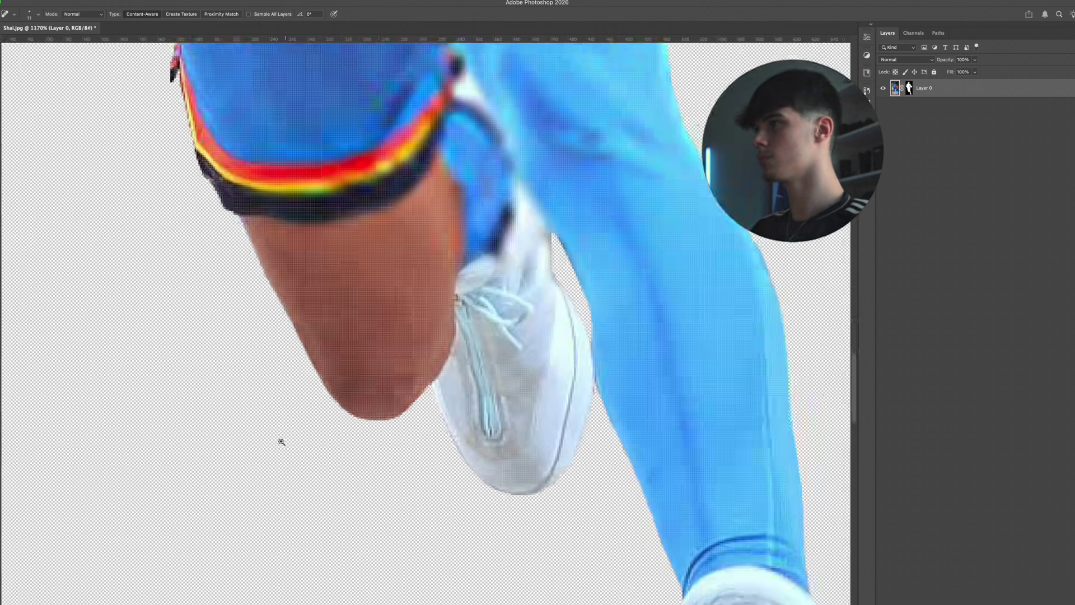
Step: Heal the remaining blemishes on the player's bare knee below the shorts, enlarging the healing brush as needed, and switch to the Move tool
{"action": "left_click_drag", "start_coordinate": [282, 442], "coordinate": [263, 442]}
{"action": "left_click", "coordinate": [350, 407]}
{"action": "left_click", "coordinate": [336, 322]}
{"action": "left_click", "coordinate": [332, 357]}
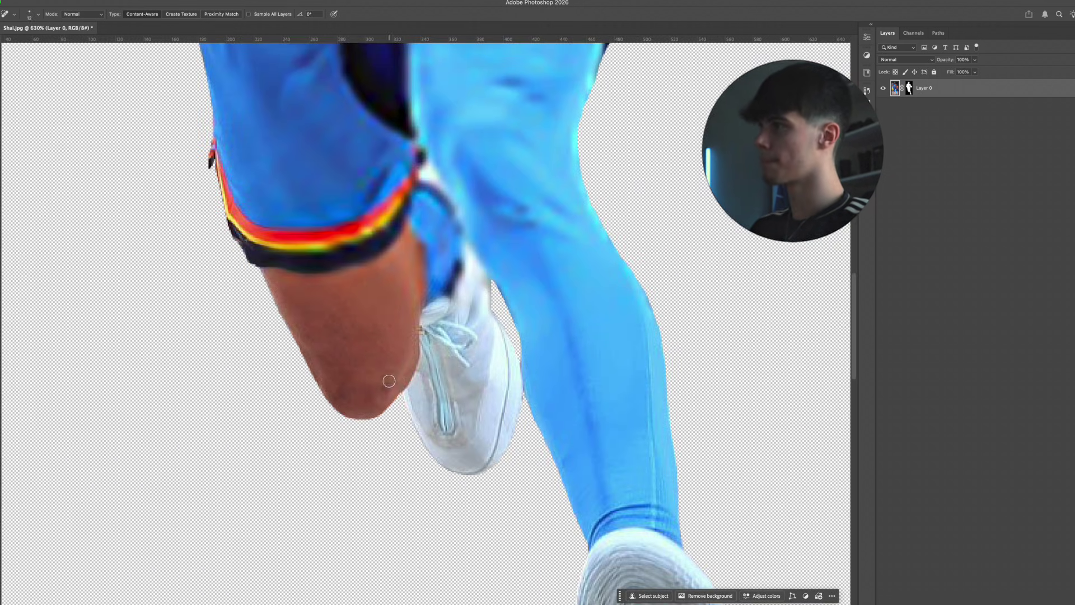
{"action": "left_click_drag", "start_coordinate": [388, 380], "coordinate": [269, 467]}
{"action": "left_click_drag", "start_coordinate": [504, 73], "coordinate": [504, 239]}
{"action": "left_click_drag", "start_coordinate": [176, 216], "coordinate": [241, 216]}
{"action": "key", "text": "bracketright"}
{"action": "key", "text": "bracketright"}
{"action": "left_click", "coordinate": [280, 174]}
{"action": "mouse_move", "coordinate": [226, 348]}
{"action": "left_mouse_down"}
{"action": "mouse_move", "coordinate": [264, 273]}
{"action": "mouse_move", "coordinate": [304, 273]}
{"action": "left_mouse_up"}
{"action": "scroll", "coordinate": [367, 249], "scroll_direction": "down", "scroll_amount": 8}
{"action": "key", "text": "v"}
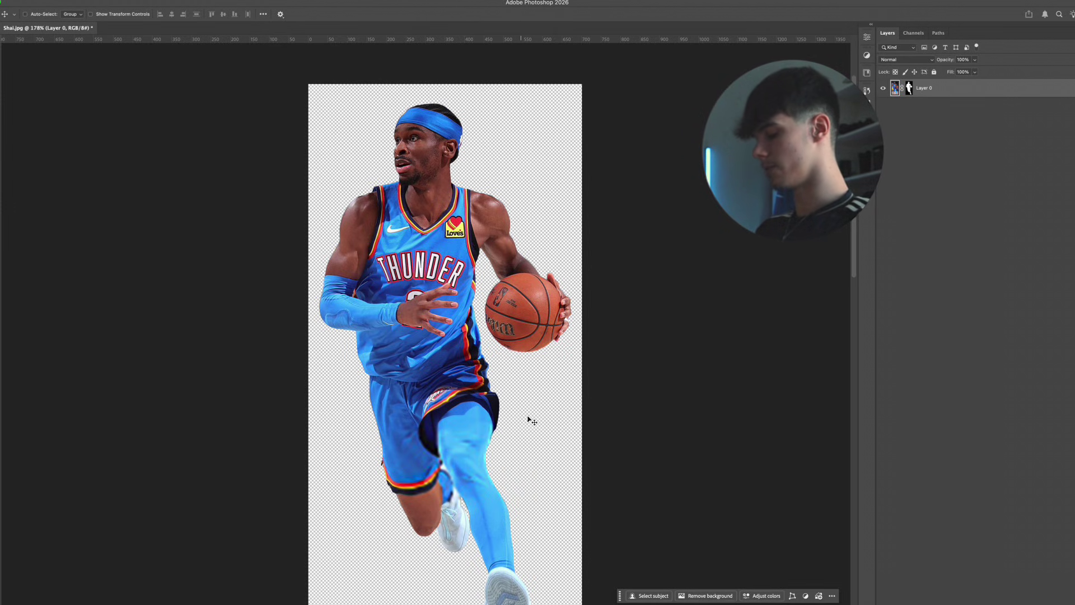
Step: Add a Color Balance adjustment layer above Layer 0 and clip it to the player cutout
{"action": "left_click", "coordinate": [1039, 603]}
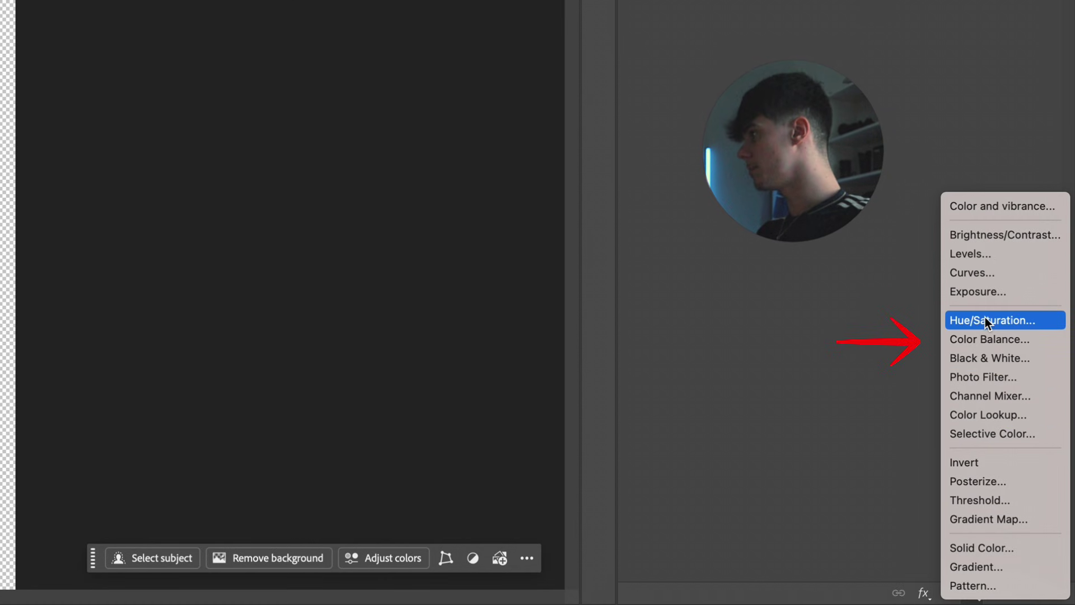
{"action": "left_click", "coordinate": [989, 338]}
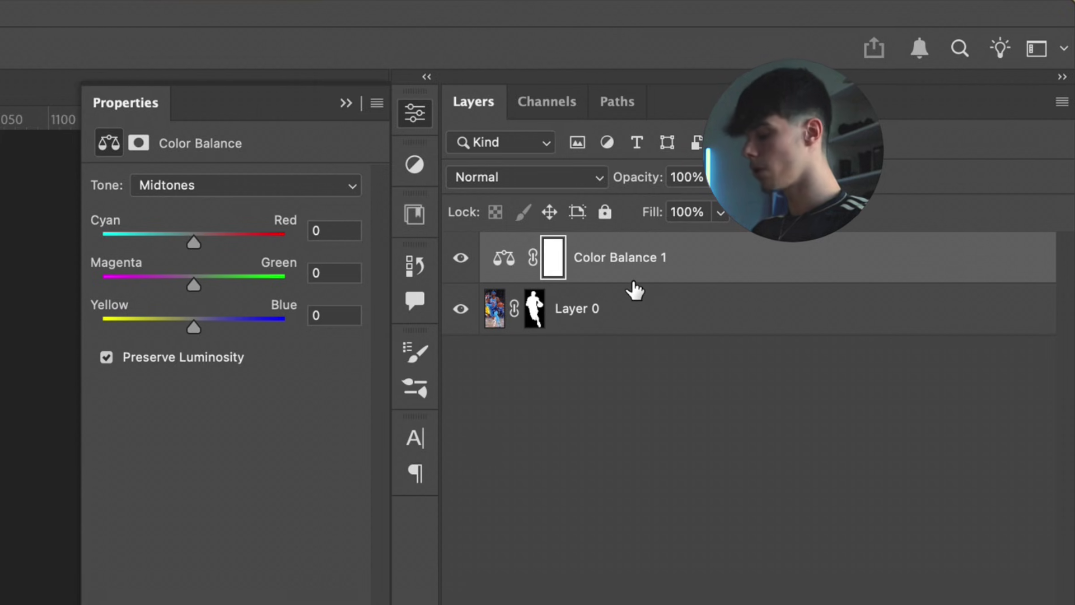
{"action": "left_click", "coordinate": [732, 278], "text": "alt"}
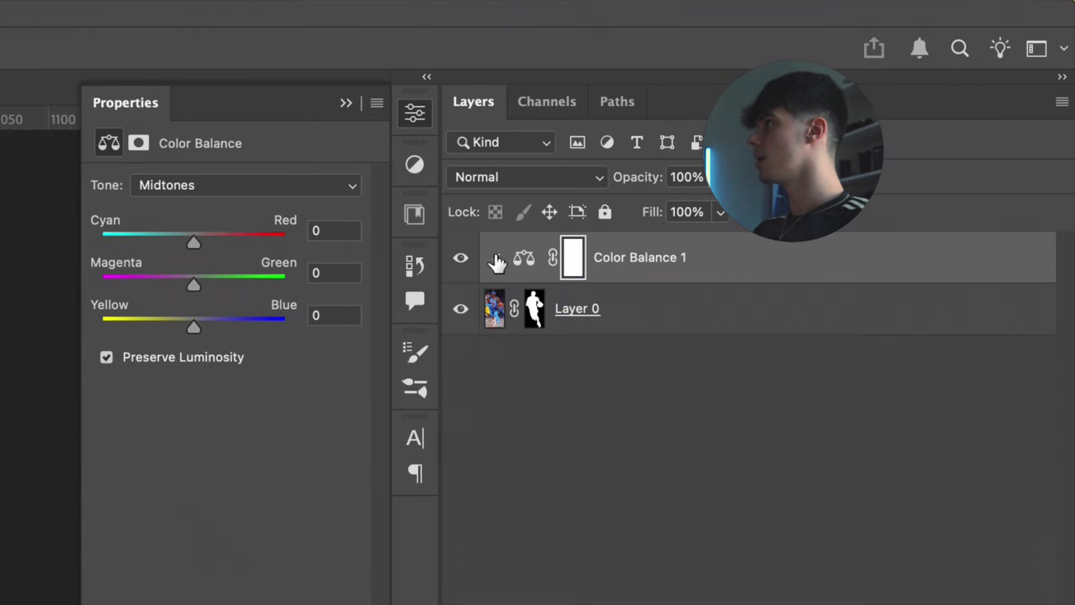
Step: Set the Color Balance midtones to -9 on Cyan–Red and shift Yellow–Blue slightly toward blue
{"action": "left_click", "coordinate": [525, 260]}
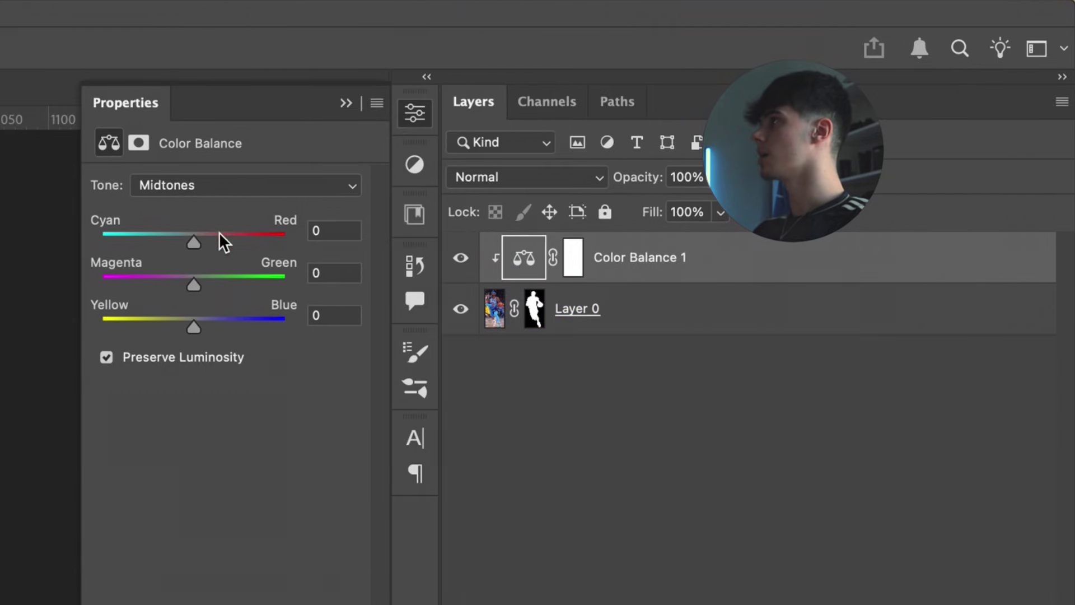
{"action": "left_click", "coordinate": [347, 104]}
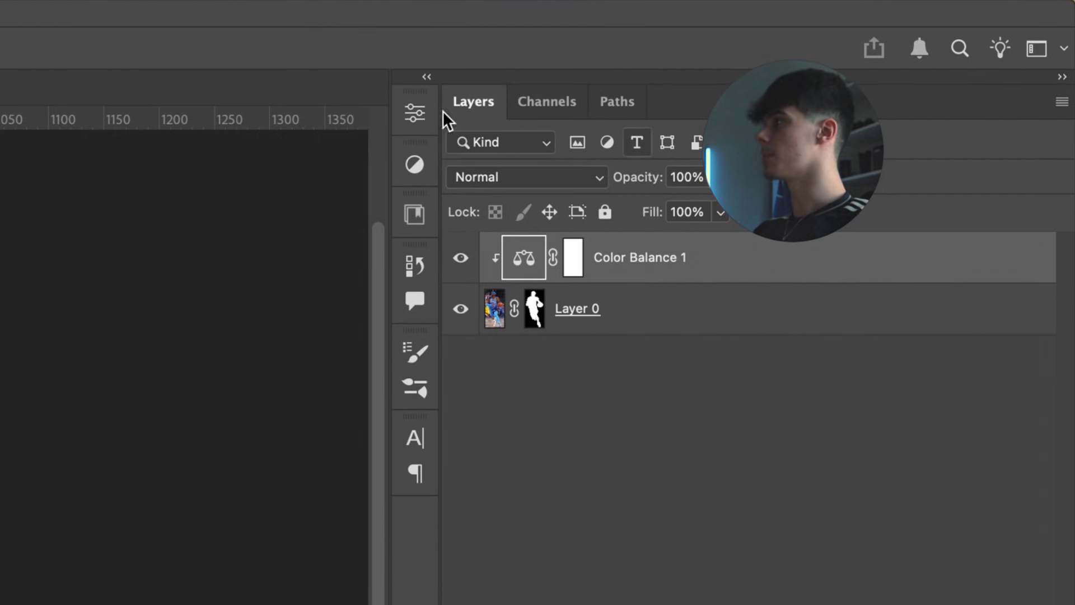
{"action": "left_click", "coordinate": [414, 113]}
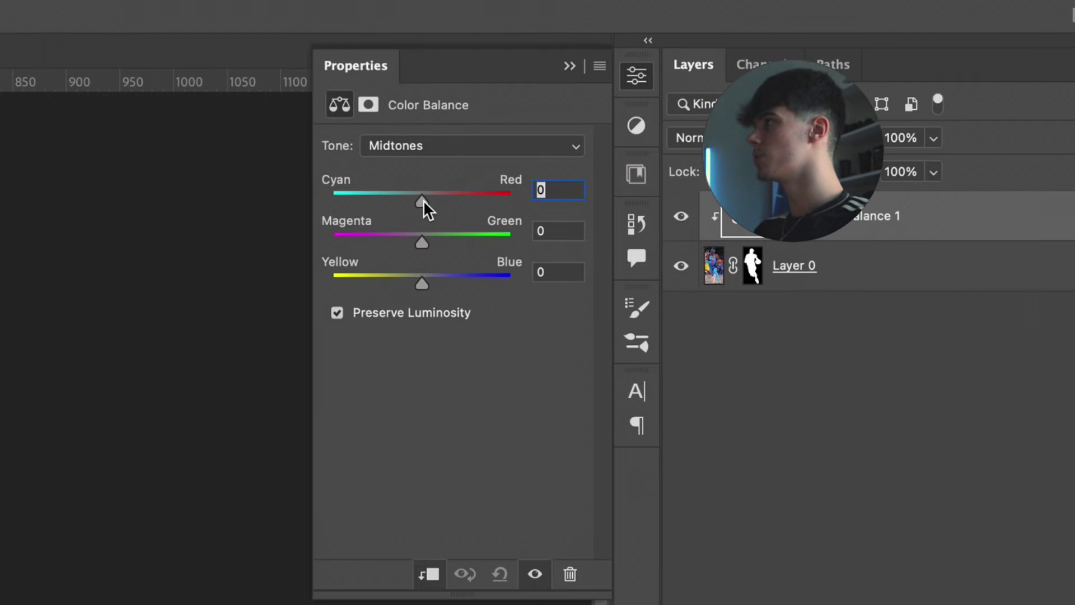
{"action": "left_click_drag", "start_coordinate": [423, 200], "coordinate": [412, 201]}
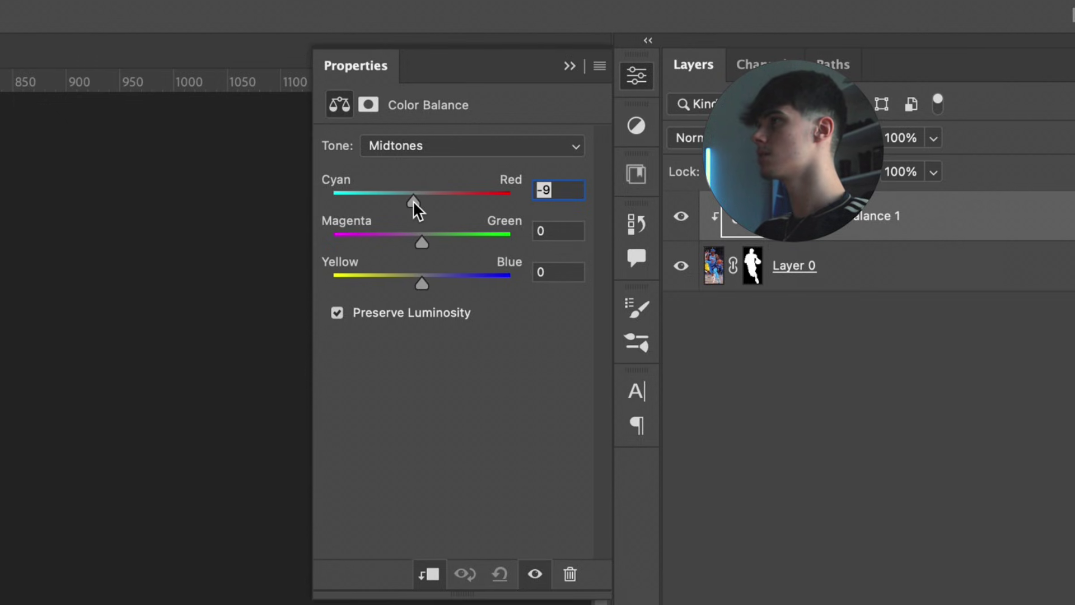
{"action": "left_click_drag", "start_coordinate": [423, 283], "coordinate": [434, 281]}
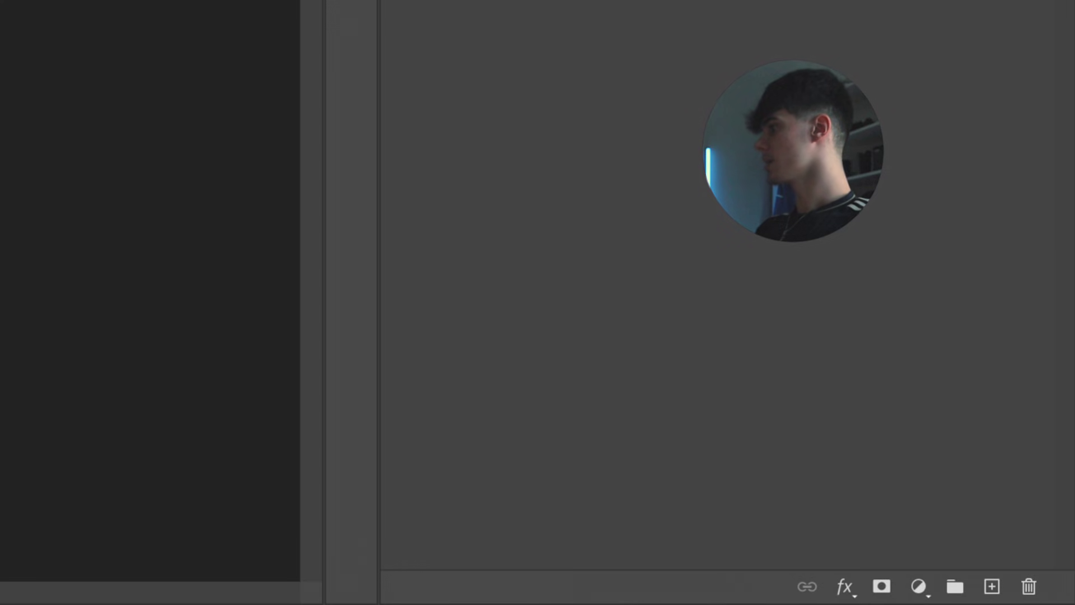
Step: Add a Brightness/Contrast adjustment clipped above Color Balance 1, with brightness -29 and contrast 8
{"action": "left_click", "coordinate": [920, 586]}
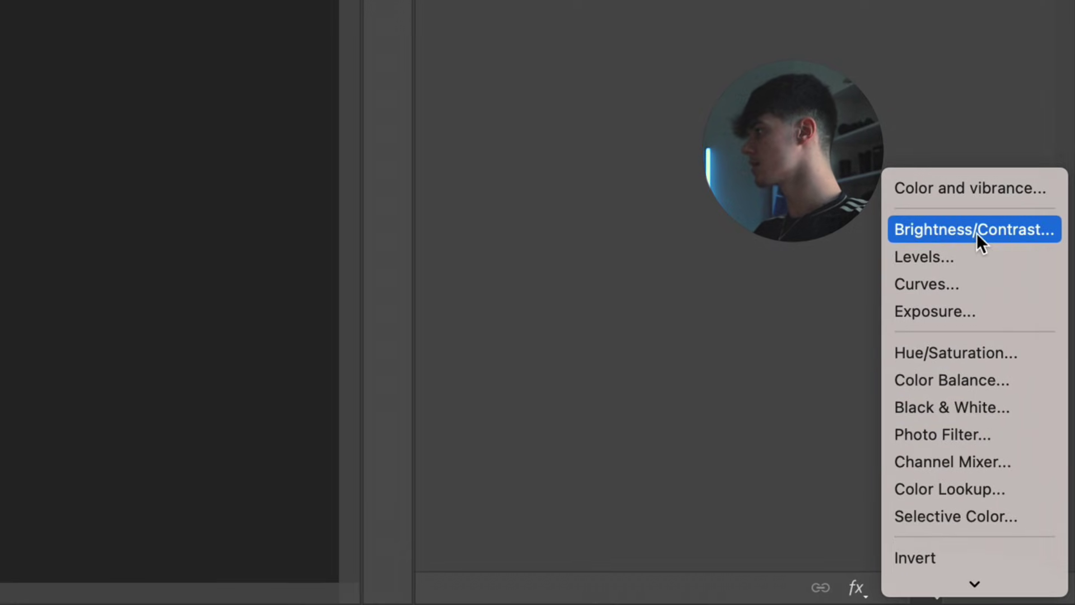
{"action": "left_click", "coordinate": [977, 233]}
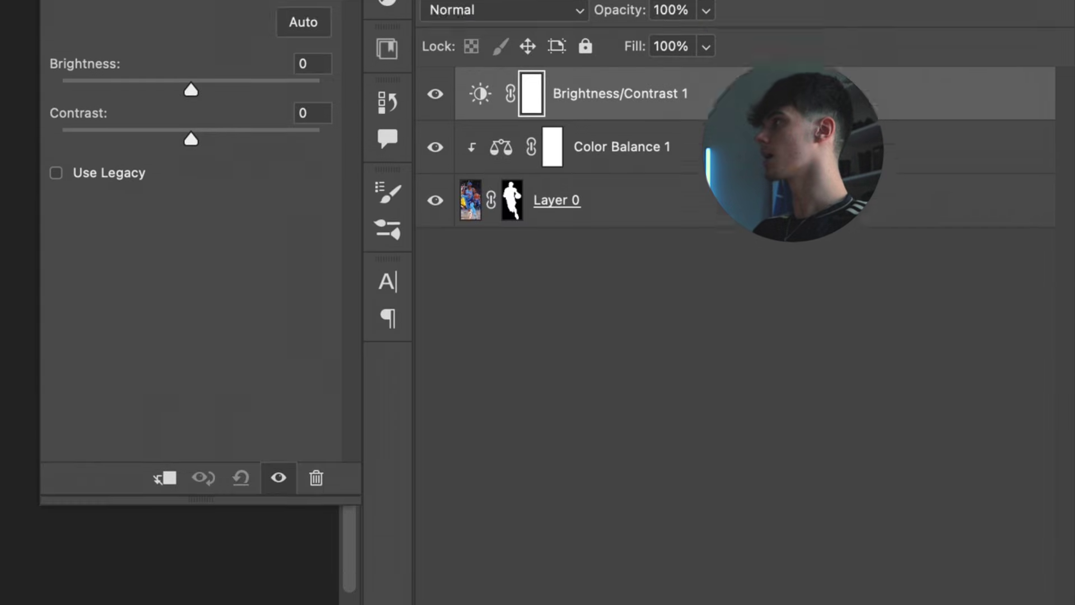
{"action": "left_click", "coordinate": [733, 110], "text": "alt"}
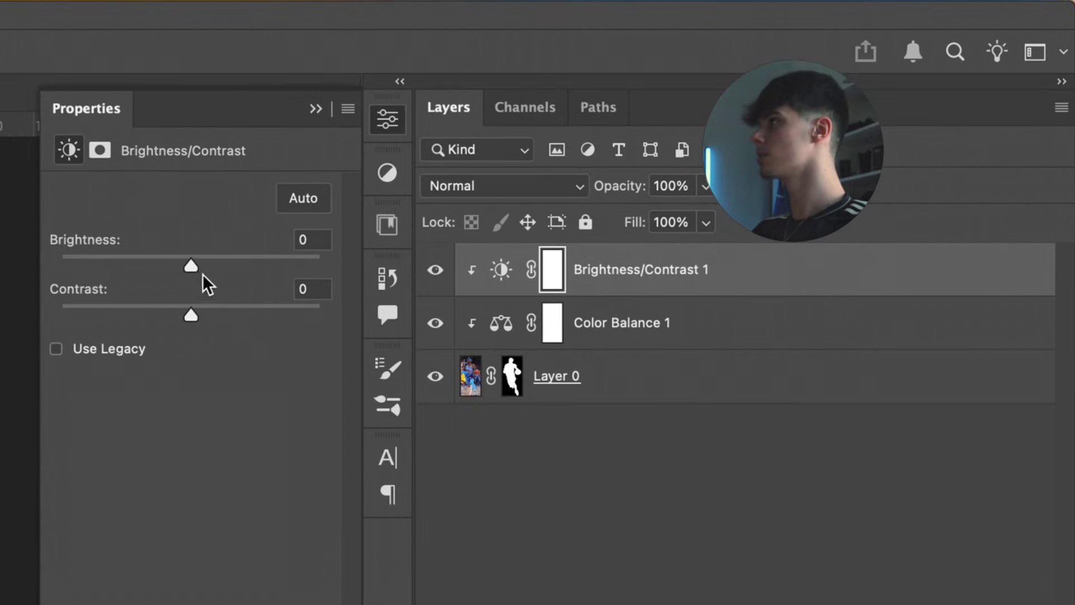
{"action": "left_click_drag", "start_coordinate": [192, 266], "coordinate": [170, 264]}
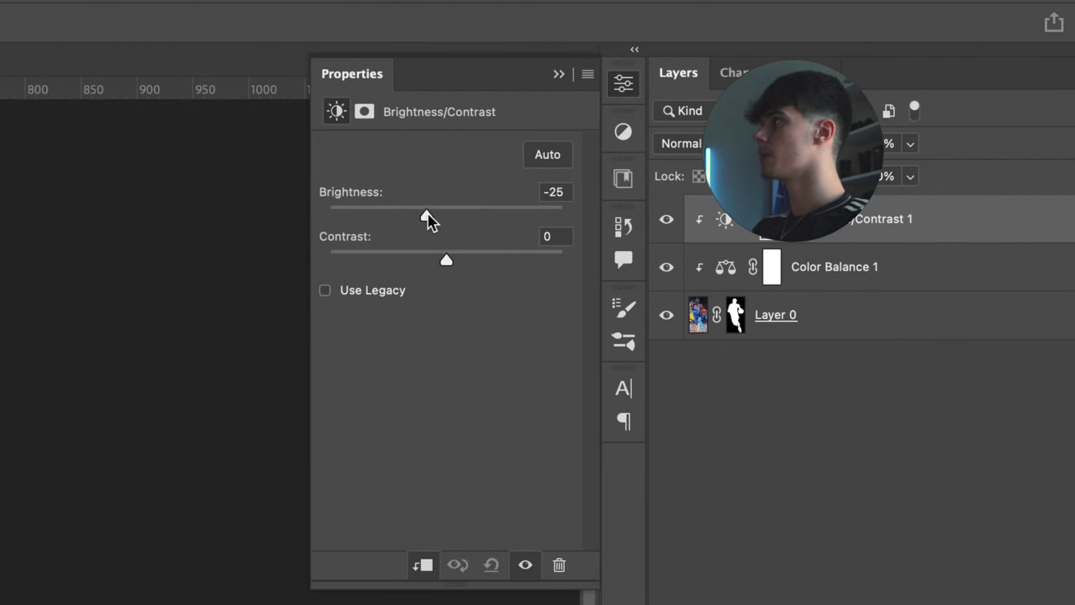
{"action": "left_click_drag", "start_coordinate": [428, 213], "coordinate": [423, 232]}
{"action": "left_click_drag", "start_coordinate": [449, 277], "coordinate": [410, 256]}
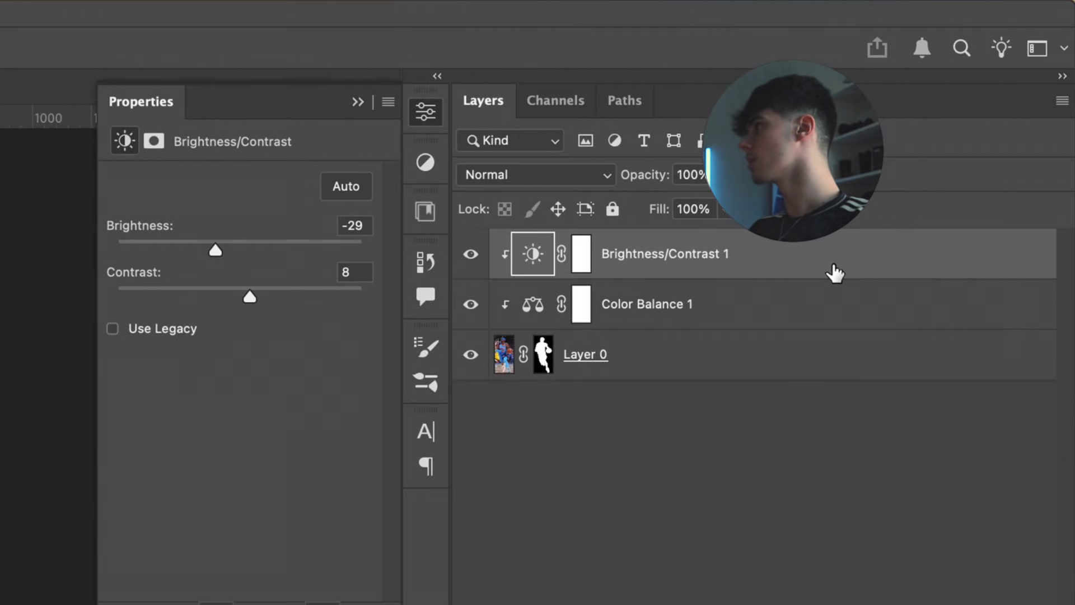
Step: Limit Brightness/Contrast 1 to darker tones by splitting the underlying layer's Blend If highlight limit to about 78 / 159, and compare before and after
{"action": "double_click", "coordinate": [834, 272]}
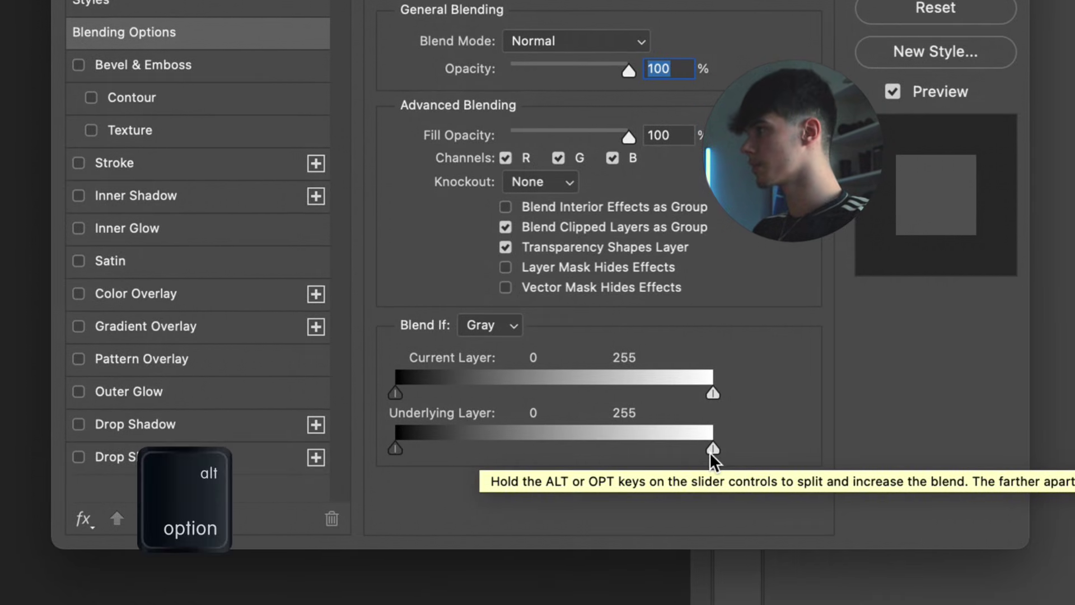
{"action": "left_click_drag", "start_coordinate": [710, 452], "coordinate": [506, 461]}
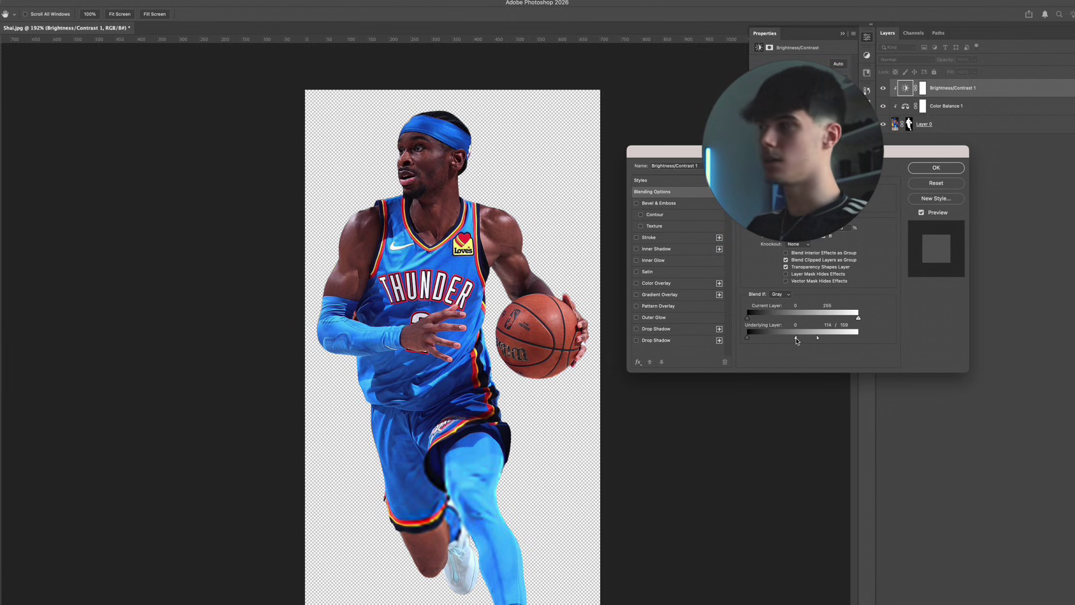
{"action": "left_click_drag", "start_coordinate": [795, 339], "coordinate": [791, 339]}
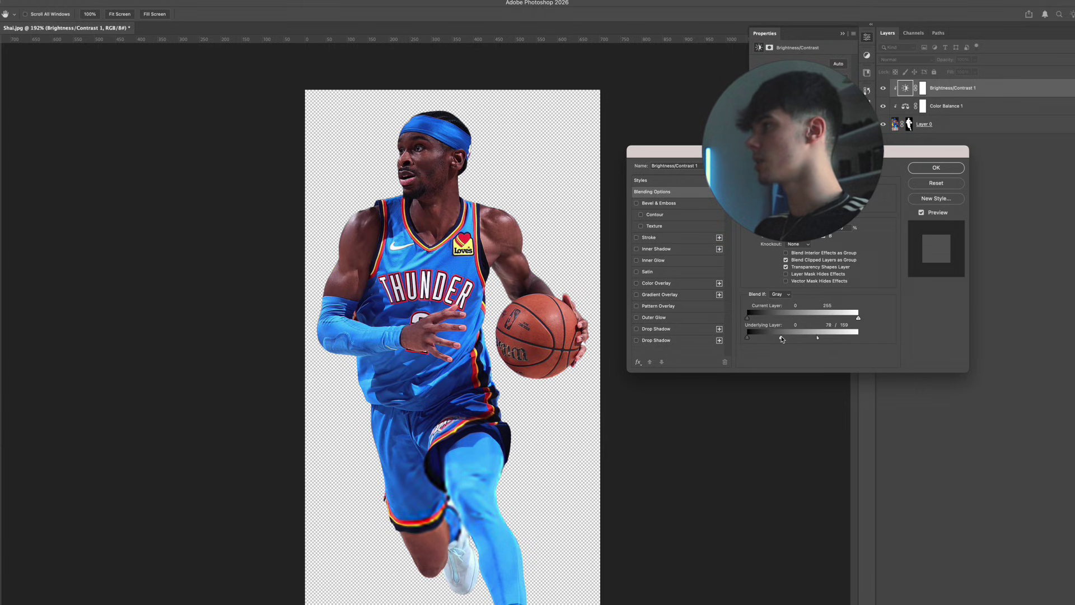
{"action": "left_click", "coordinate": [936, 168]}
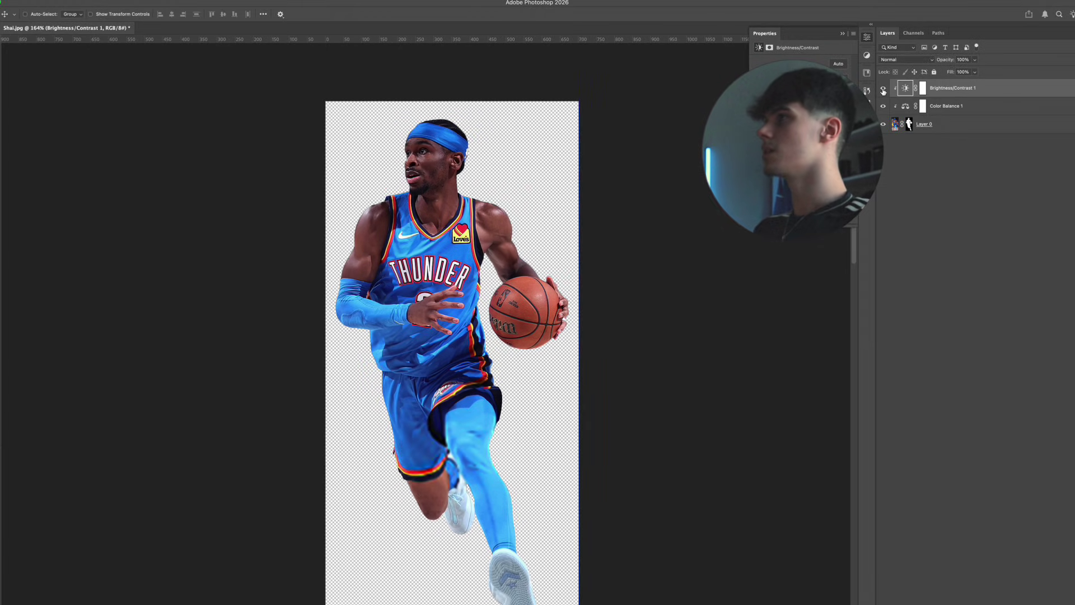
{"action": "left_click", "coordinate": [883, 88]}
{"action": "left_click", "coordinate": [883, 88]}
{"action": "mouse_move", "coordinate": [418, 205]}
{"action": "left_mouse_down"}
{"action": "mouse_move", "coordinate": [401, 217]}
{"action": "mouse_move", "coordinate": [432, 207]}
{"action": "left_mouse_up"}
Step: Add a second clipped Brightness/Contrast adjustment on top of the stack with brightness 71
{"action": "left_click", "coordinate": [1007, 602]}
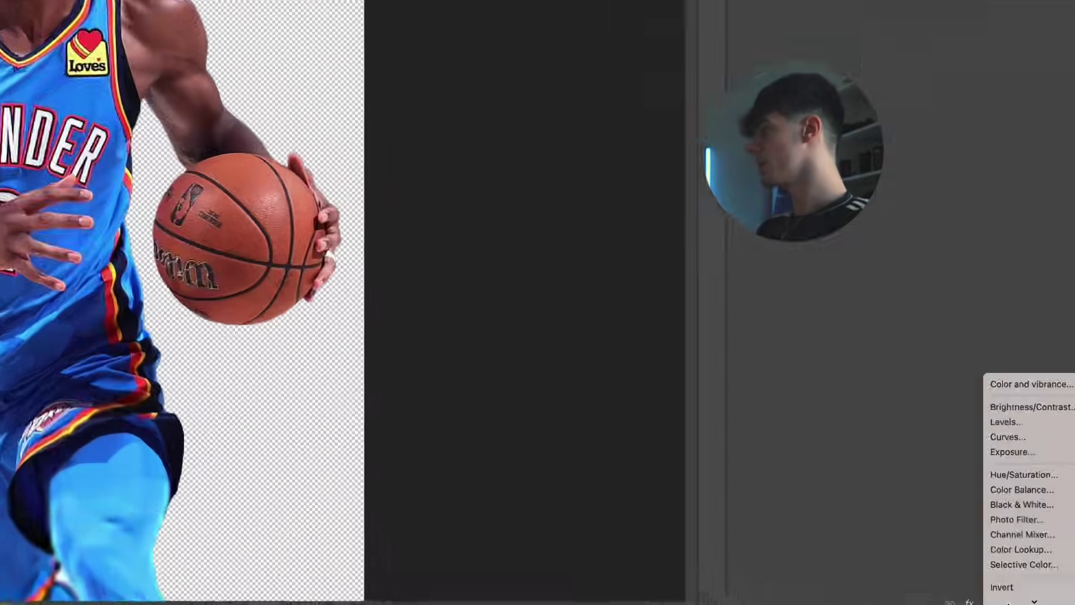
{"action": "left_click", "coordinate": [1029, 405]}
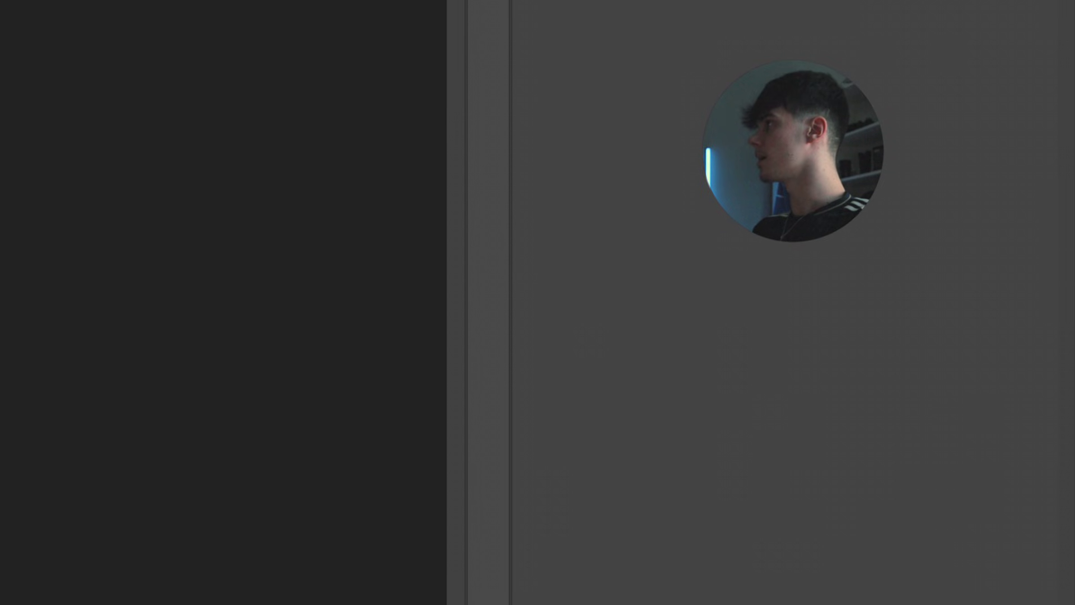
{"action": "left_click", "coordinate": [734, 248], "text": "alt"}
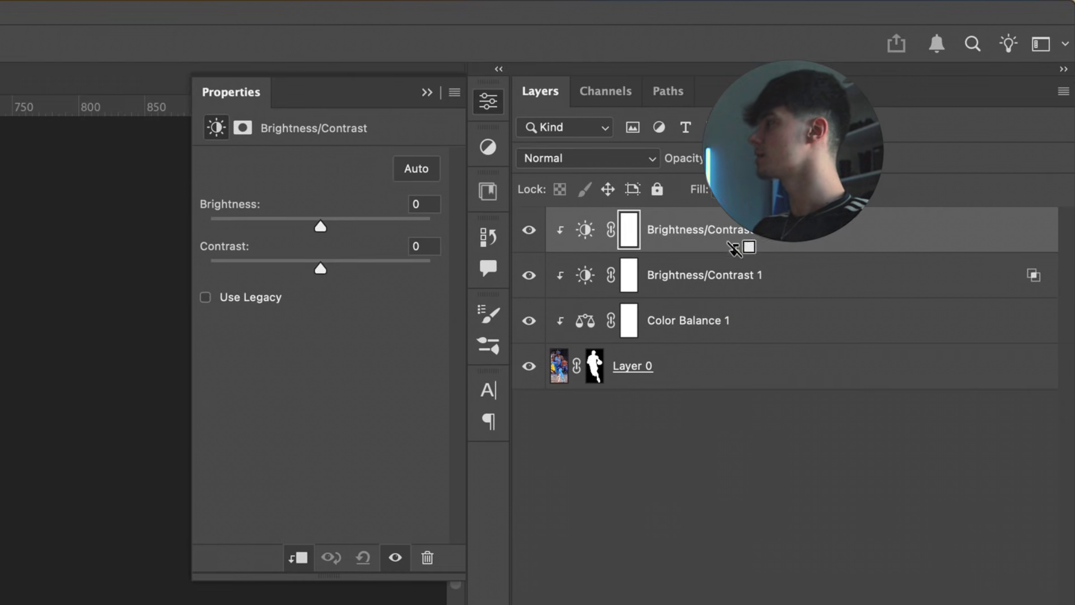
{"action": "left_click_drag", "start_coordinate": [321, 224], "coordinate": [372, 229]}
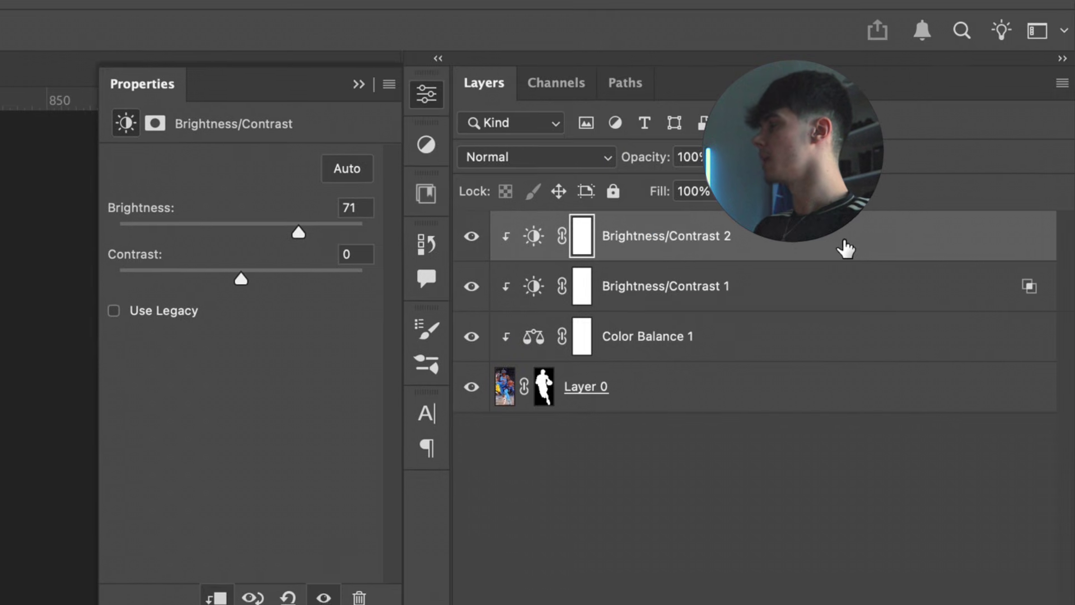
Step: Restrict Brightness/Contrast 2 to the bright tones by splitting the underlying layer's Blend If shadow limit toward the highlights
{"action": "double_click", "coordinate": [844, 246]}
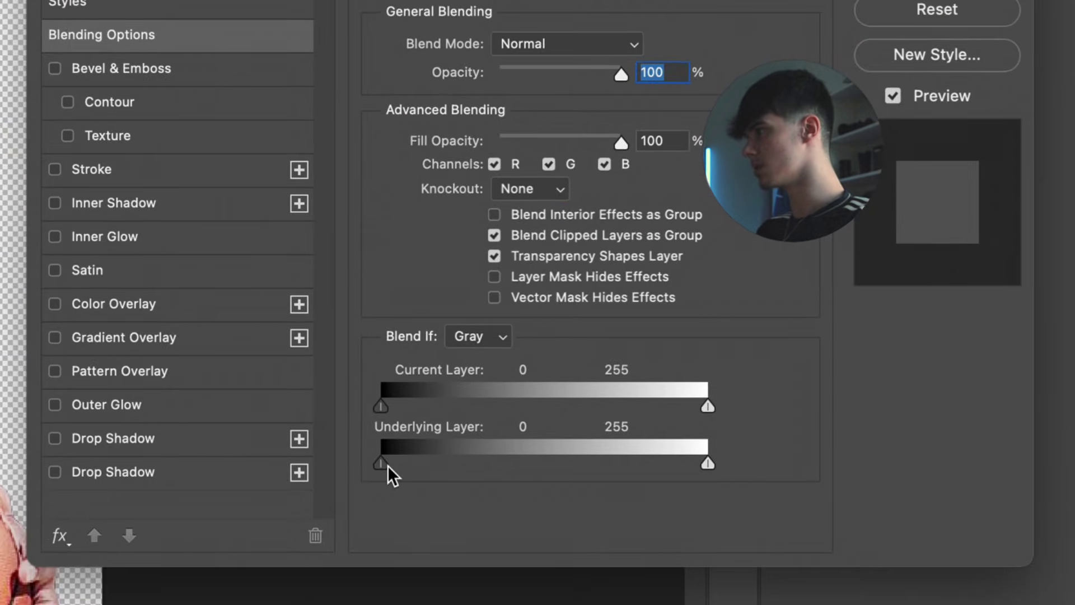
{"action": "left_click_drag", "start_coordinate": [387, 466], "coordinate": [626, 468]}
{"action": "left_click_drag", "start_coordinate": [376, 466], "coordinate": [523, 479]}
{"action": "left_click", "coordinate": [936, 168]}
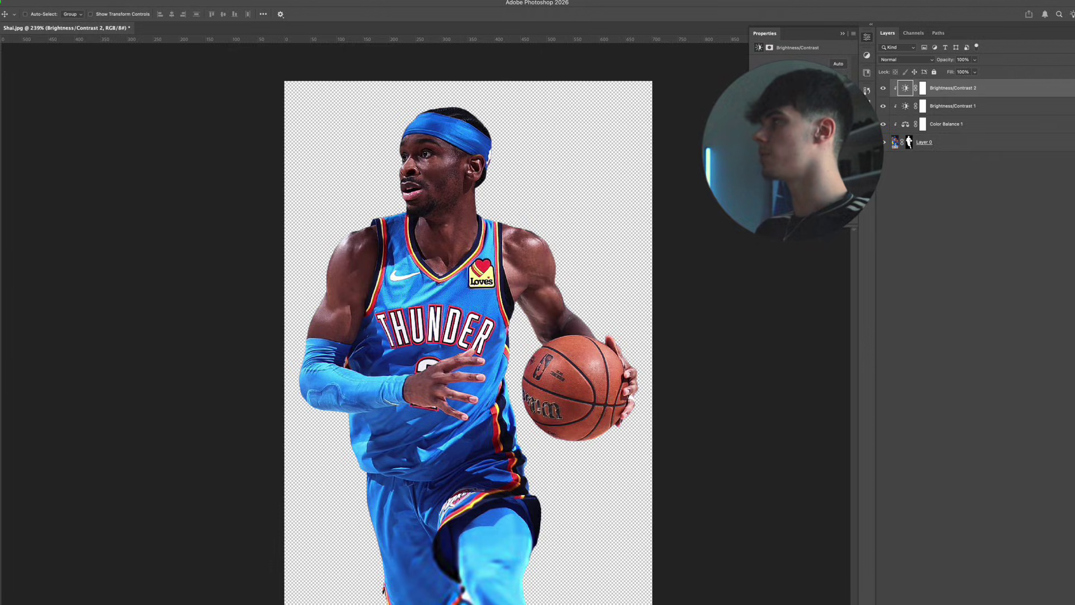
Step: Invert the layer mask of Brightness/Contrast 2 and set the Brush flow to 5%
{"action": "left_click", "coordinate": [923, 88]}
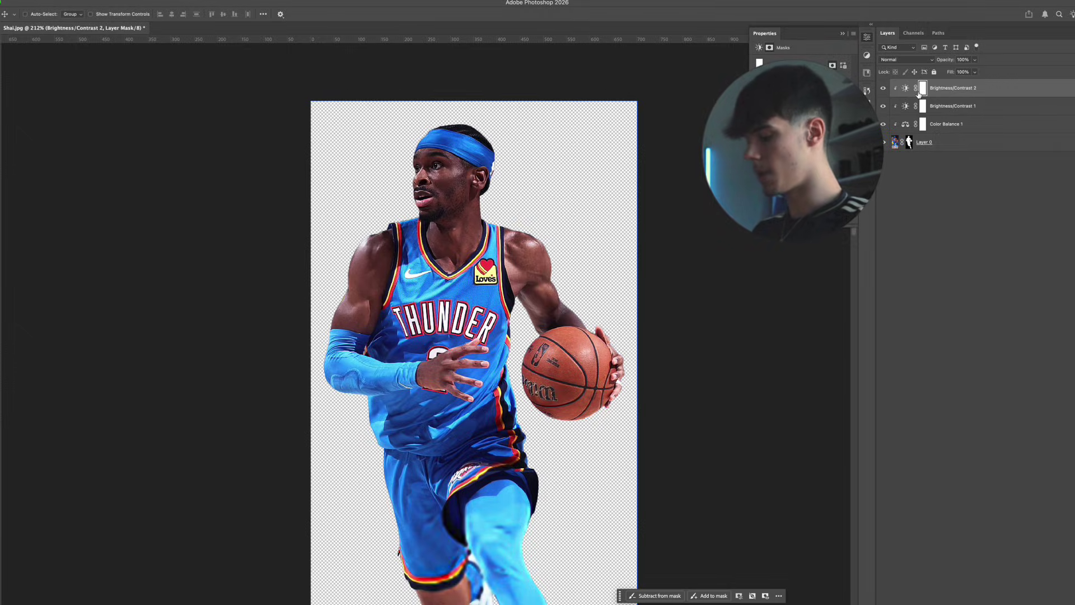
{"action": "key", "text": "super+i"}
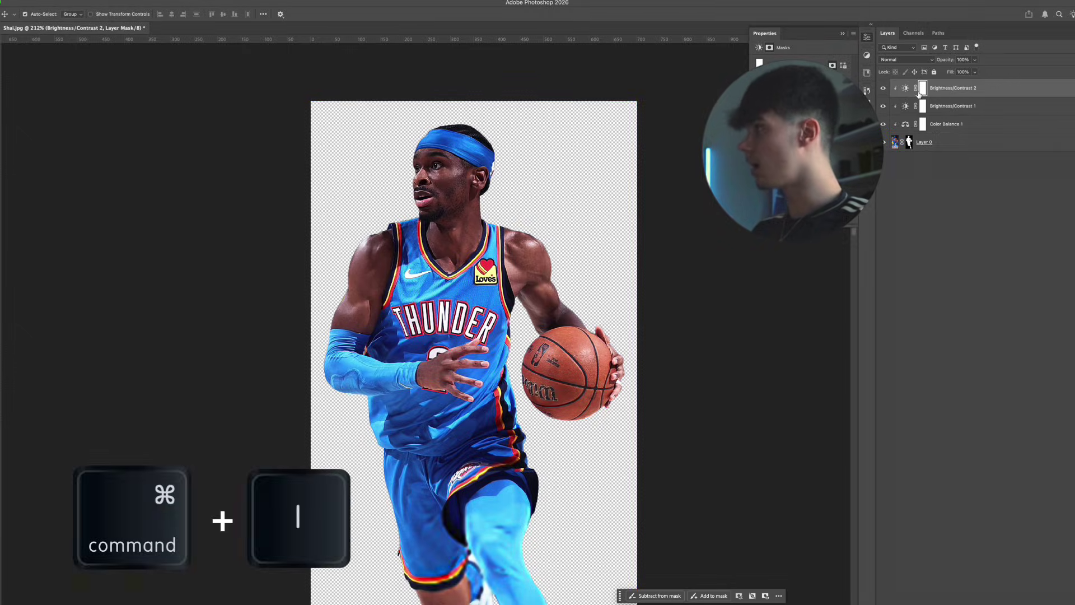
{"action": "key", "text": "b"}
{"action": "mouse_move", "coordinate": [372, 269]}
{"action": "left_mouse_down"}
{"action": "mouse_move", "coordinate": [348, 249]}
{"action": "mouse_move", "coordinate": [384, 246]}
{"action": "left_mouse_up"}
{"action": "key", "text": "b"}
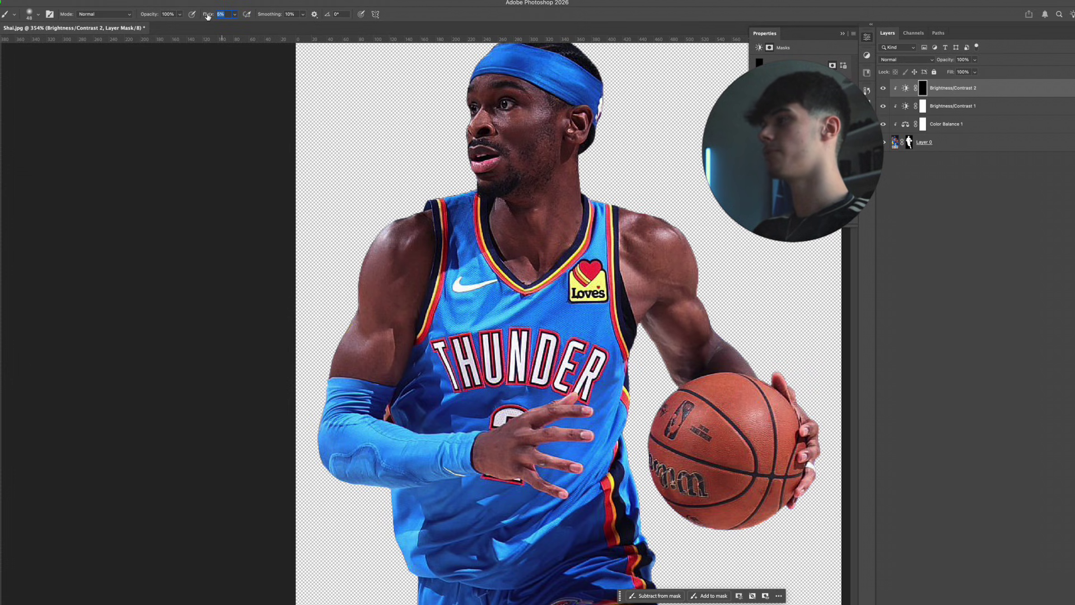
Step: Paint on the Brightness/Contrast 2 mask to bring out the highlights on the sleeved arm's shoulder, upper arm and face
{"action": "left_click_drag", "start_coordinate": [369, 204], "coordinate": [385, 202]}
{"action": "mouse_move", "coordinate": [387, 240]}
{"action": "left_mouse_down"}
{"action": "mouse_move", "coordinate": [370, 266]}
{"action": "mouse_move", "coordinate": [391, 239]}
{"action": "mouse_move", "coordinate": [382, 270]}
{"action": "mouse_move", "coordinate": [435, 255]}
{"action": "left_mouse_up"}
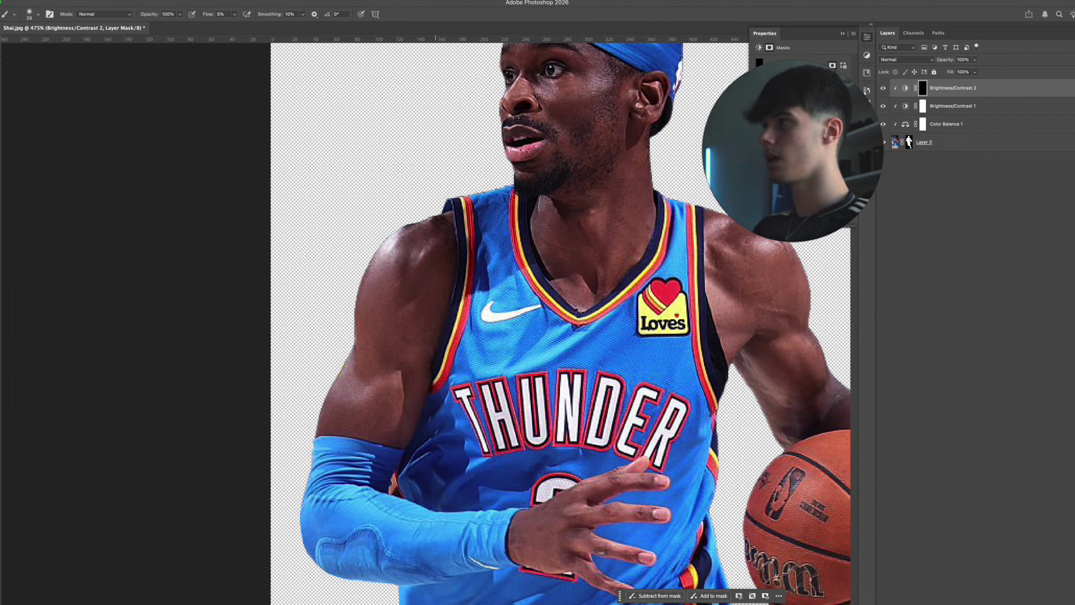
{"action": "left_click_drag", "start_coordinate": [381, 276], "coordinate": [390, 276]}
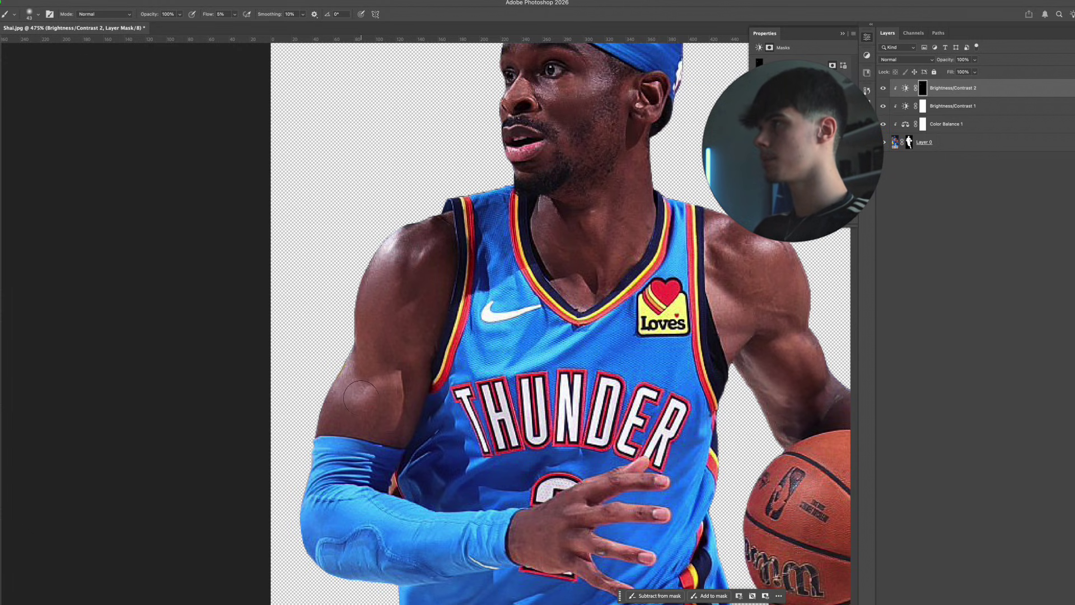
{"action": "left_click_drag", "start_coordinate": [508, 220], "coordinate": [430, 355]}
{"action": "left_click_drag", "start_coordinate": [475, 225], "coordinate": [433, 236]}
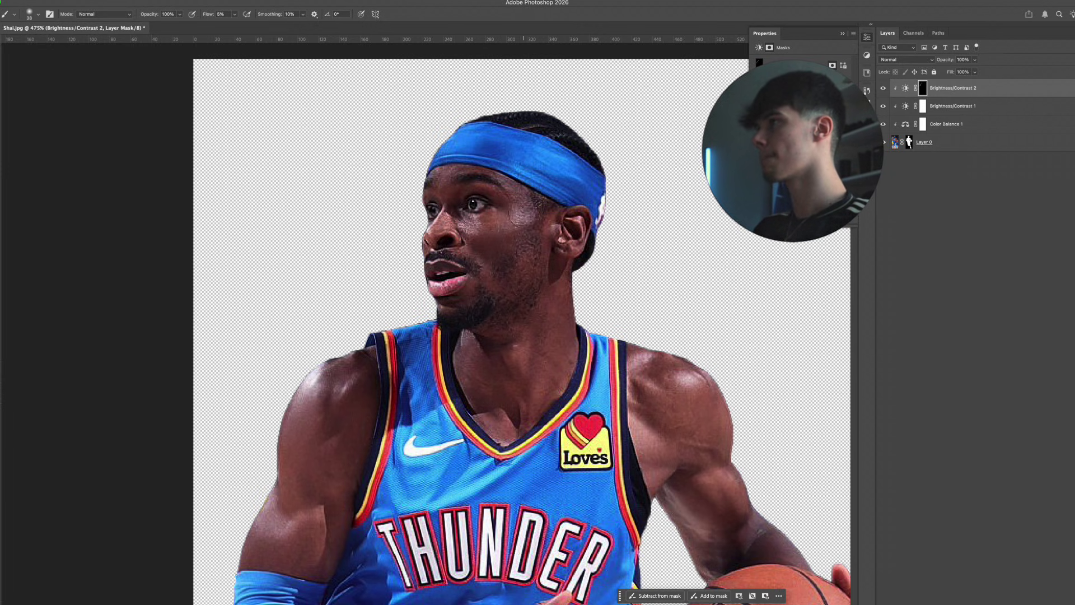
Step: Paint on the Brightness/Contrast 2 mask over the bright areas of the ball-side shoulder, arm and basketball
{"action": "left_click_drag", "start_coordinate": [656, 330], "coordinate": [517, 204]}
{"action": "left_click_drag", "start_coordinate": [492, 241], "coordinate": [484, 242]}
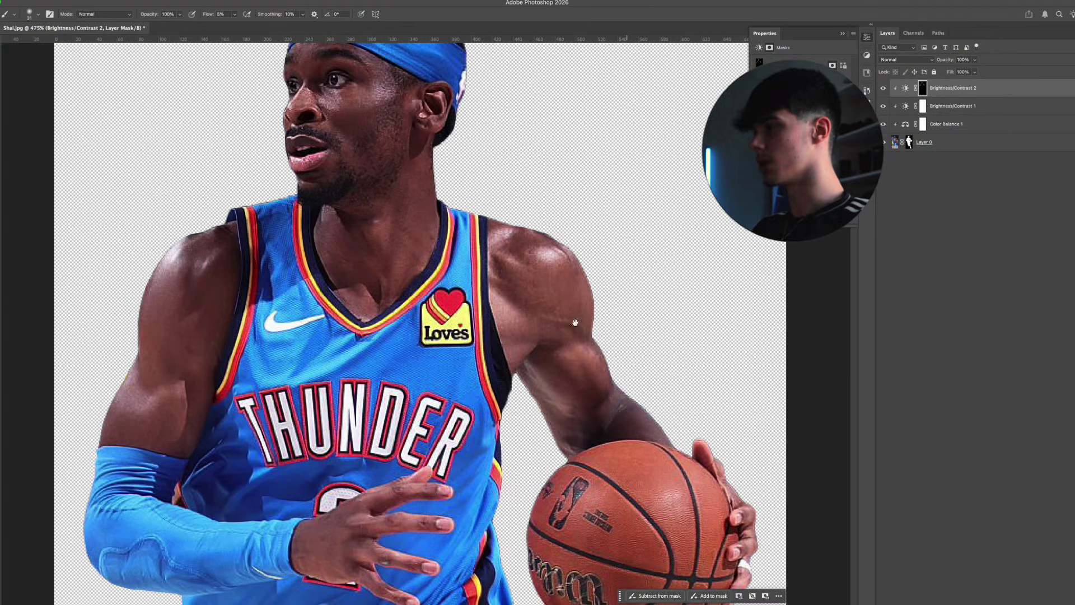
{"action": "scroll", "coordinate": [533, 285], "scroll_direction": "down", "scroll_amount": 3}
{"action": "scroll", "coordinate": [532, 285], "scroll_direction": "right", "scroll_amount": 3}
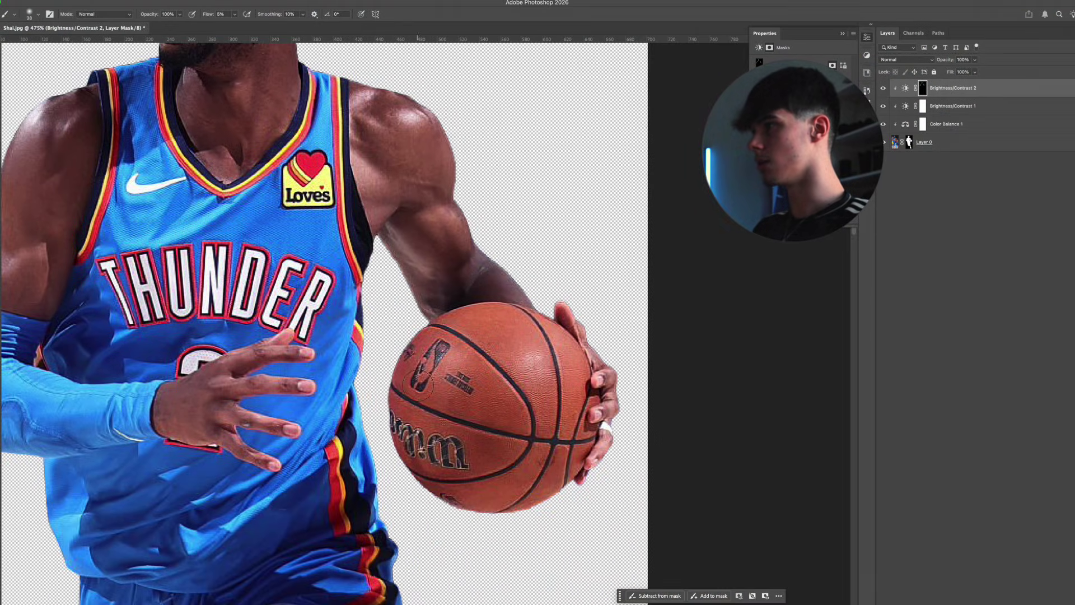
{"action": "left_click_drag", "start_coordinate": [419, 384], "coordinate": [430, 370]}
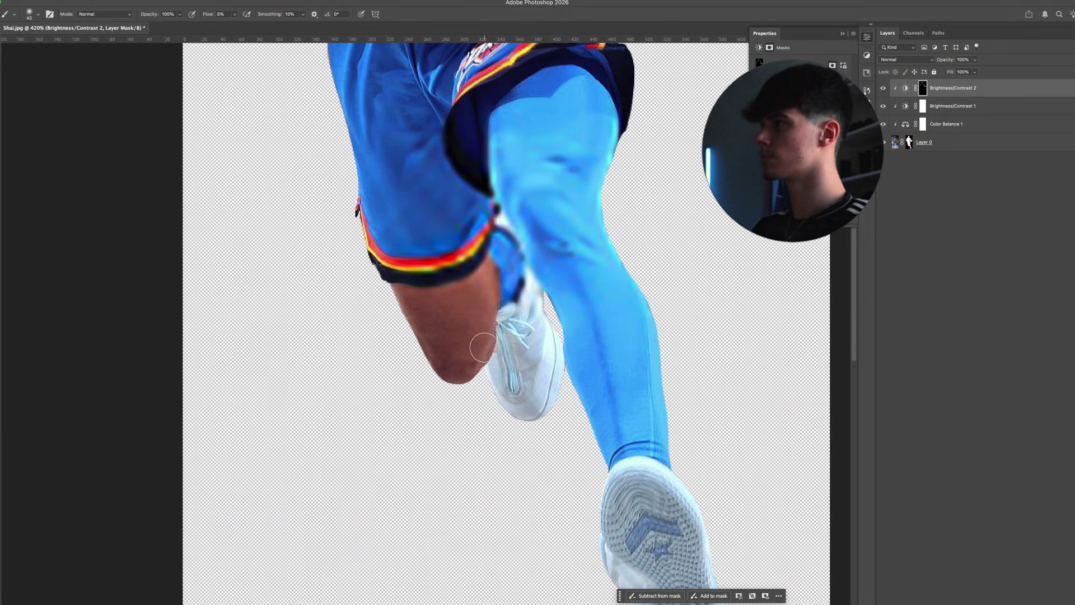
Step: Refine the Brightness/Contrast 2 mask over the player's torso and hand with a smaller brush
{"action": "scroll", "coordinate": [498, 320], "scroll_direction": "up", "scroll_amount": 8}
{"action": "key", "text": "bracketleft"}
{"action": "key", "text": "bracketleft"}
{"action": "key", "text": "bracketleft"}
{"action": "key", "text": "bracketleft"}
{"action": "key", "text": "bracketleft"}
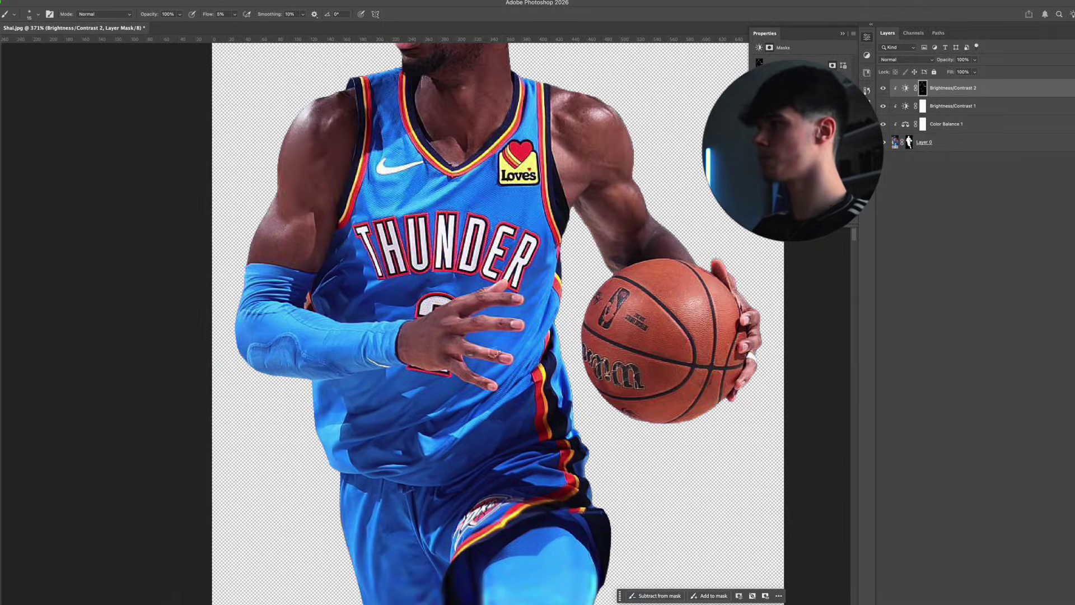
{"action": "key", "text": "super+0"}
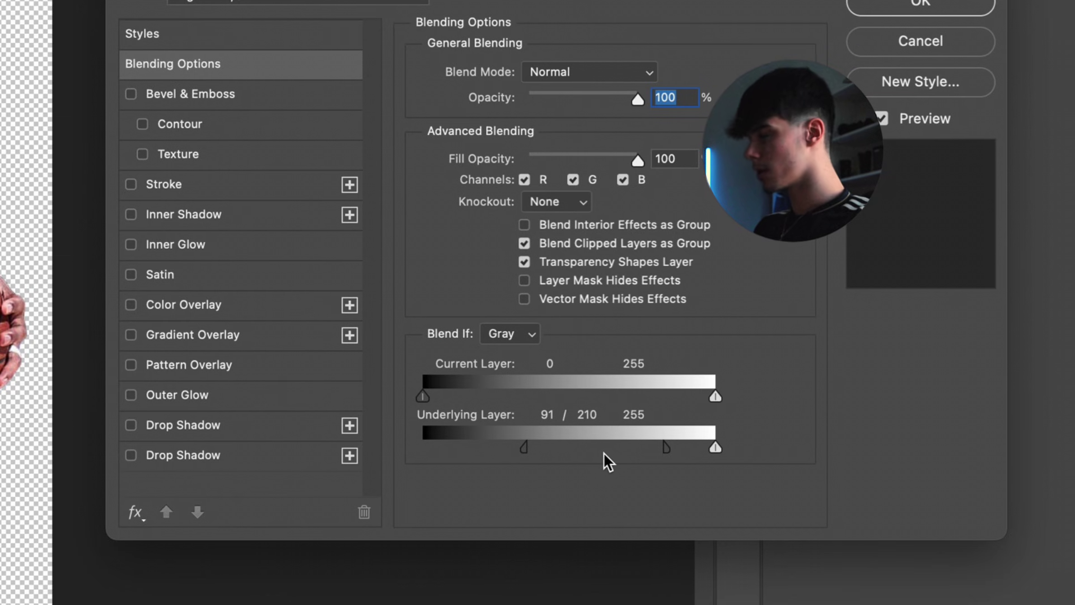
Step: Widen the tonal range of Brightness/Contrast 2 by lowering both halves of the underlying layer's Blend If shadow slider past 52 / 170
{"action": "key", "text": "alt"}
{"action": "left_click_drag", "start_coordinate": [631, 452], "coordinate": [619, 451]}
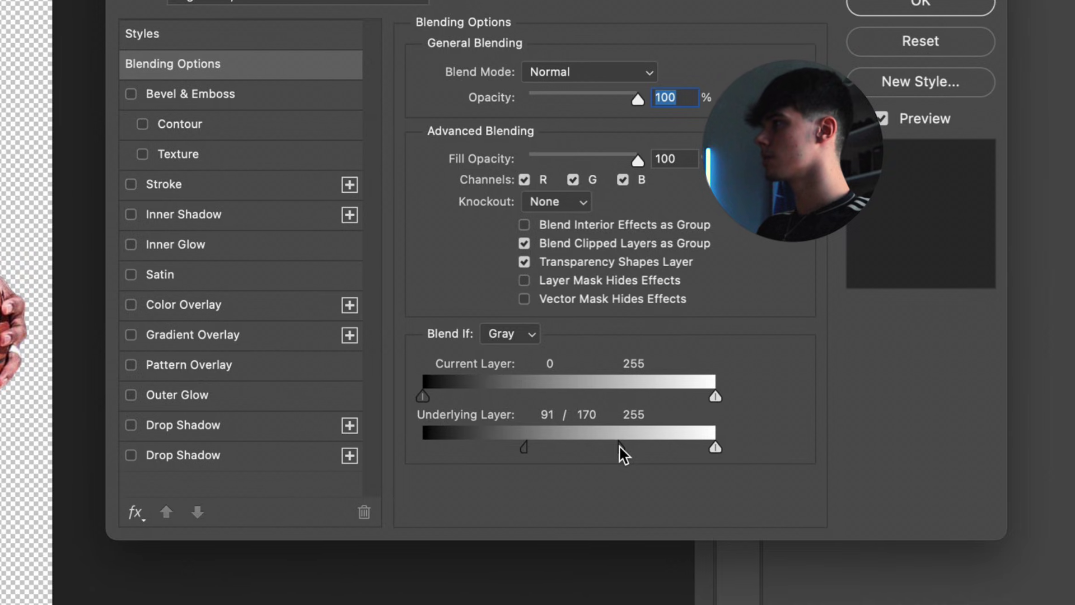
{"action": "left_click_drag", "start_coordinate": [523, 449], "coordinate": [488, 449]}
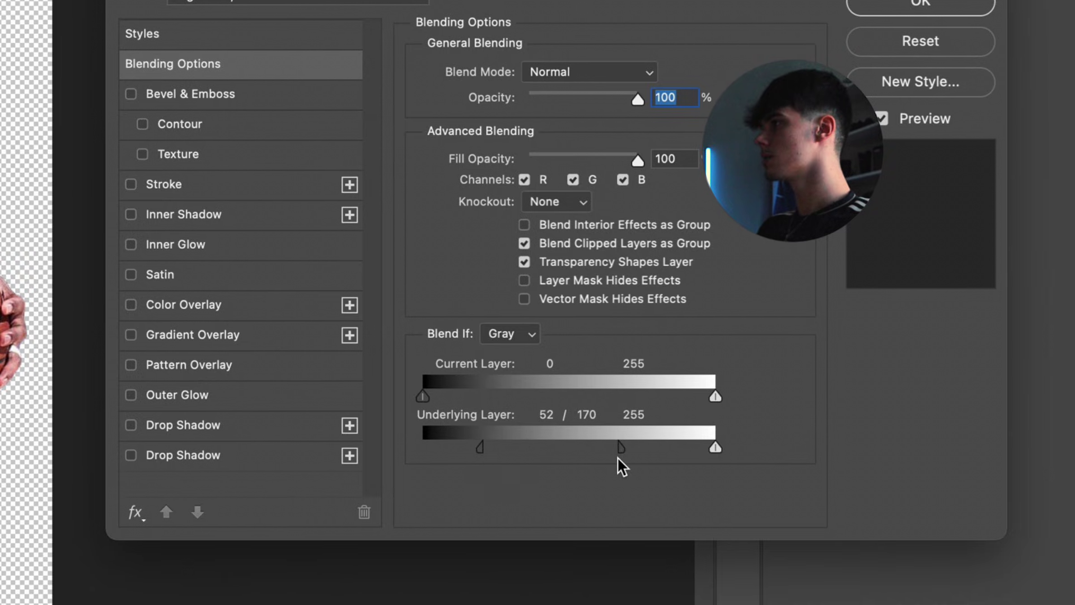
{"action": "left_click_drag", "start_coordinate": [619, 448], "coordinate": [573, 446]}
{"action": "left_click_drag", "start_coordinate": [491, 448], "coordinate": [435, 451]}
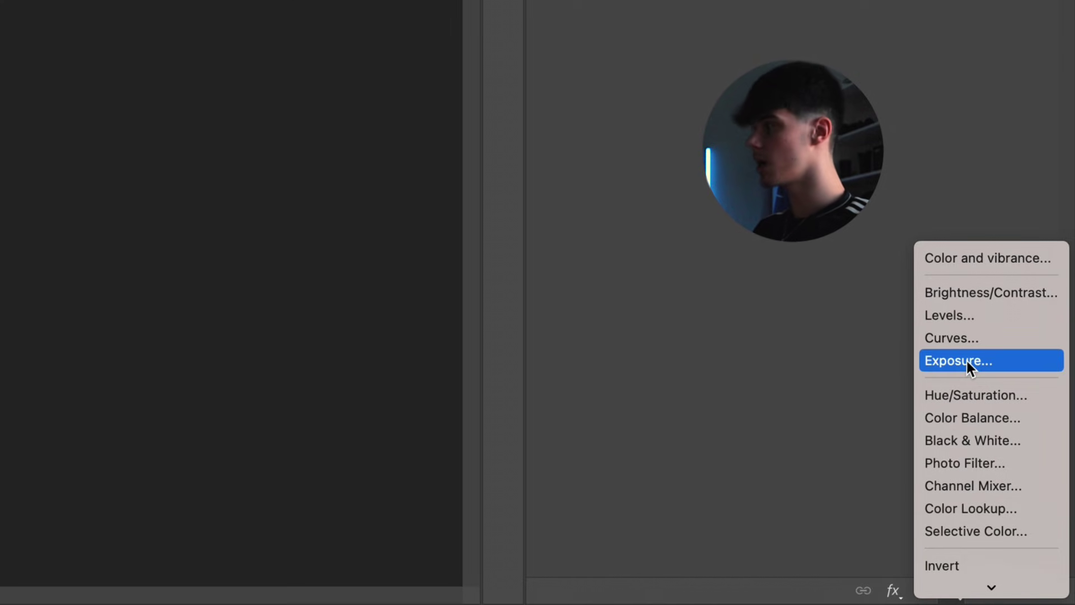
Step: Add an Exposure adjustment clipped to the player at about +1.29, and invert its mask
{"action": "left_click", "coordinate": [966, 360]}
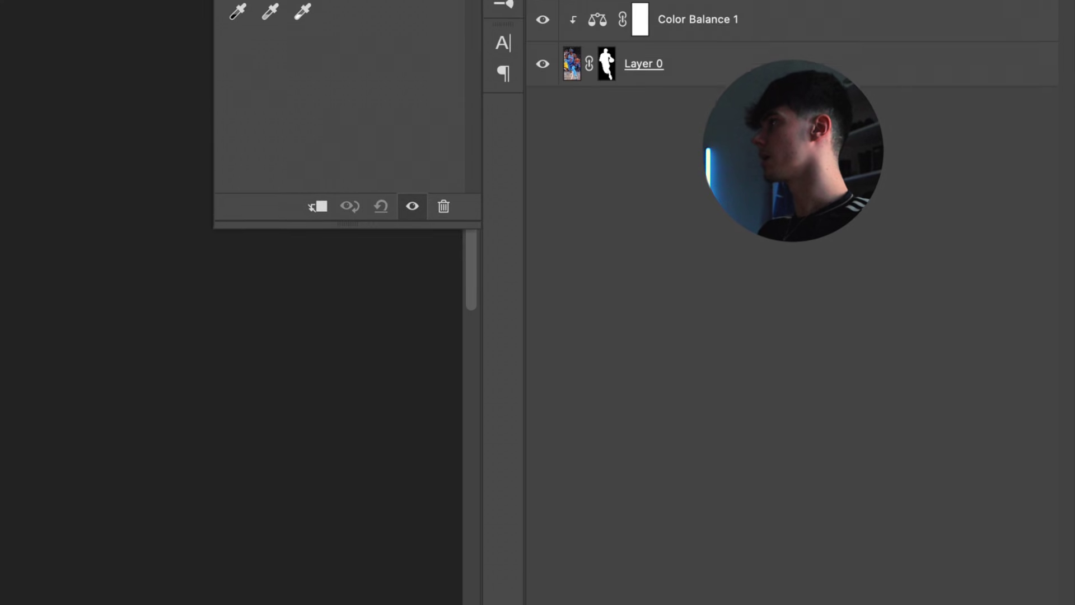
{"action": "left_click", "coordinate": [761, 241], "text": "alt"}
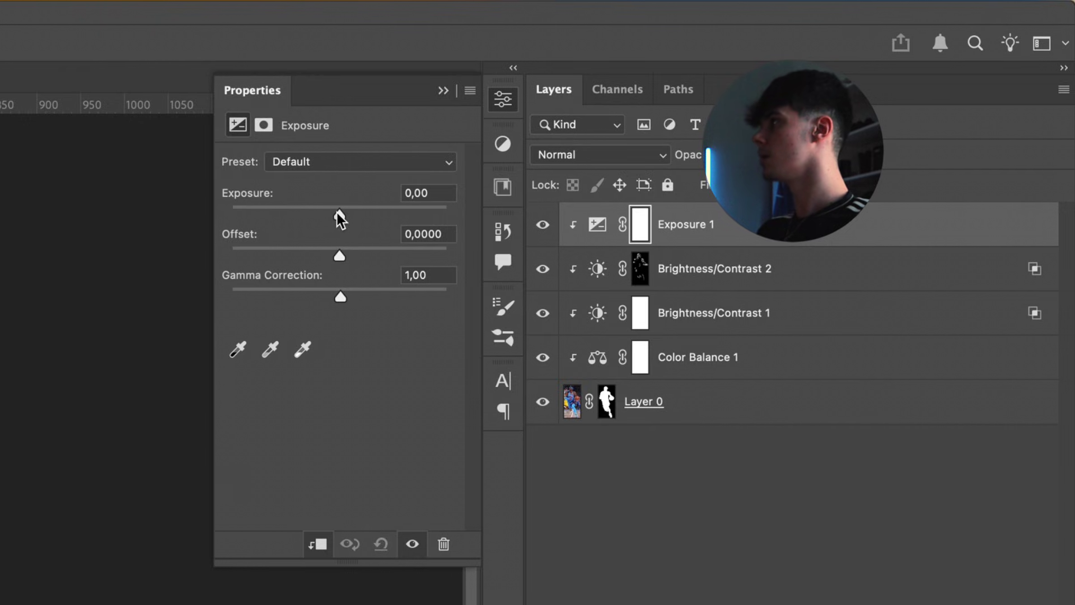
{"action": "left_click_drag", "start_coordinate": [345, 214], "coordinate": [361, 213]}
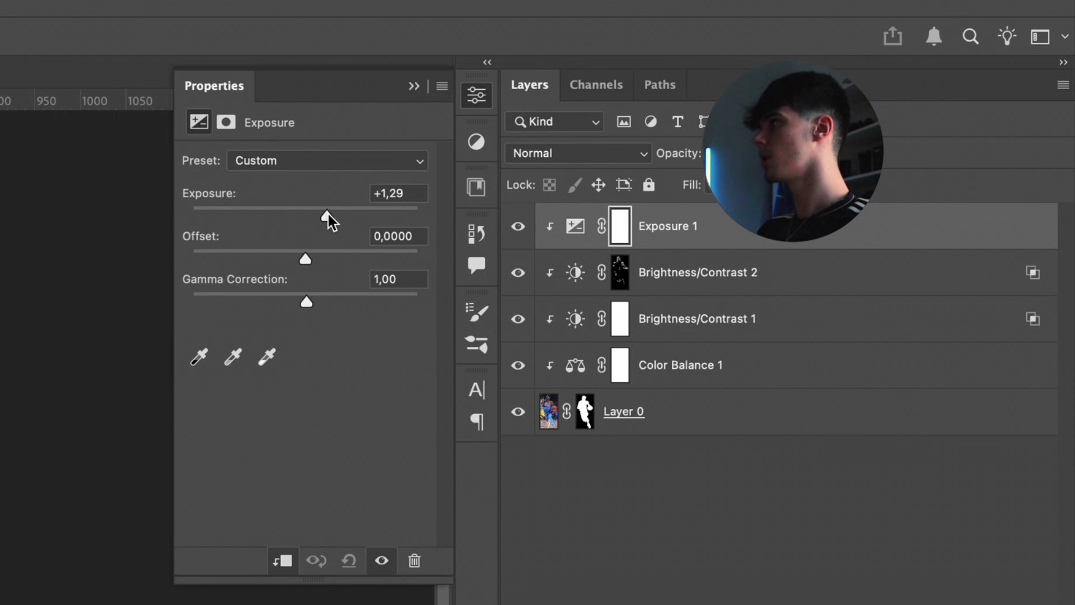
{"action": "key", "text": "super+i"}
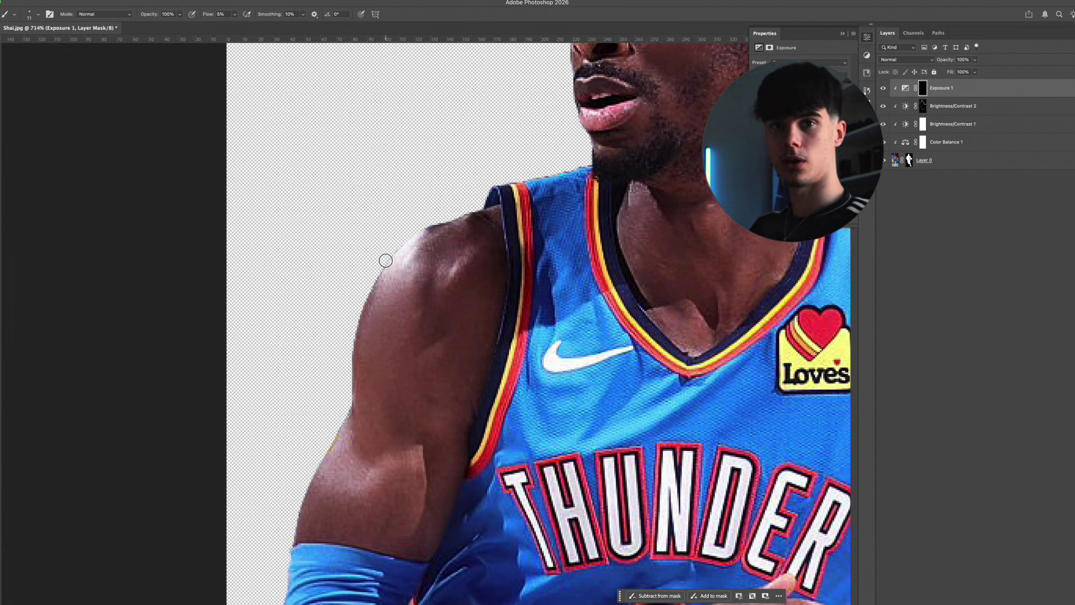
Step: Paint a rim light on the Exposure 1 mask along the outer edge of the sleeved arm and around the head
{"action": "scroll", "coordinate": [452, 220], "scroll_direction": "down", "scroll_amount": 5}
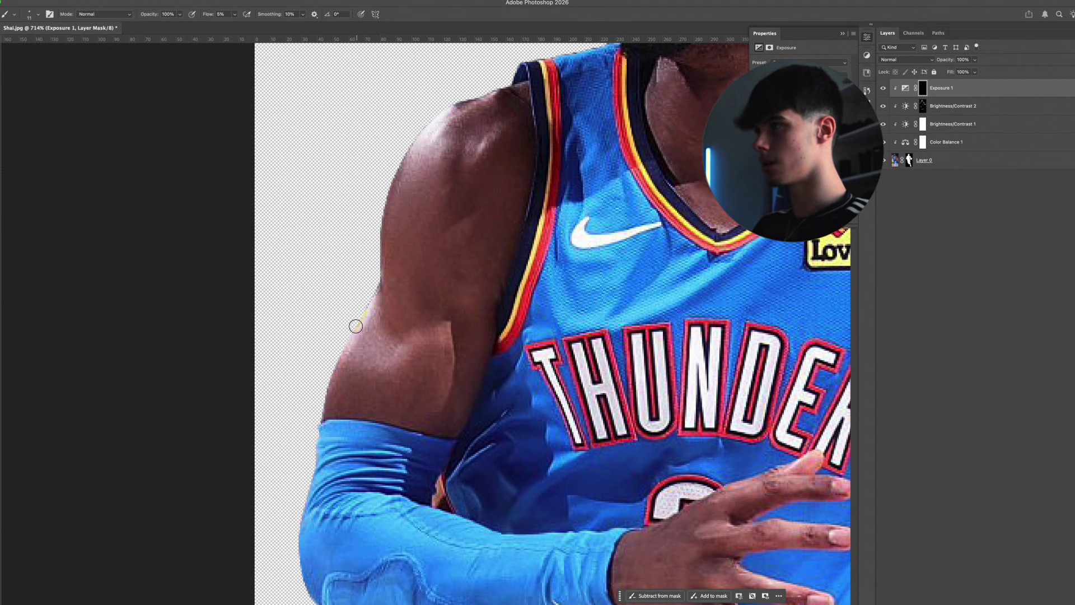
{"action": "scroll", "coordinate": [397, 287], "scroll_direction": "down", "scroll_amount": 5}
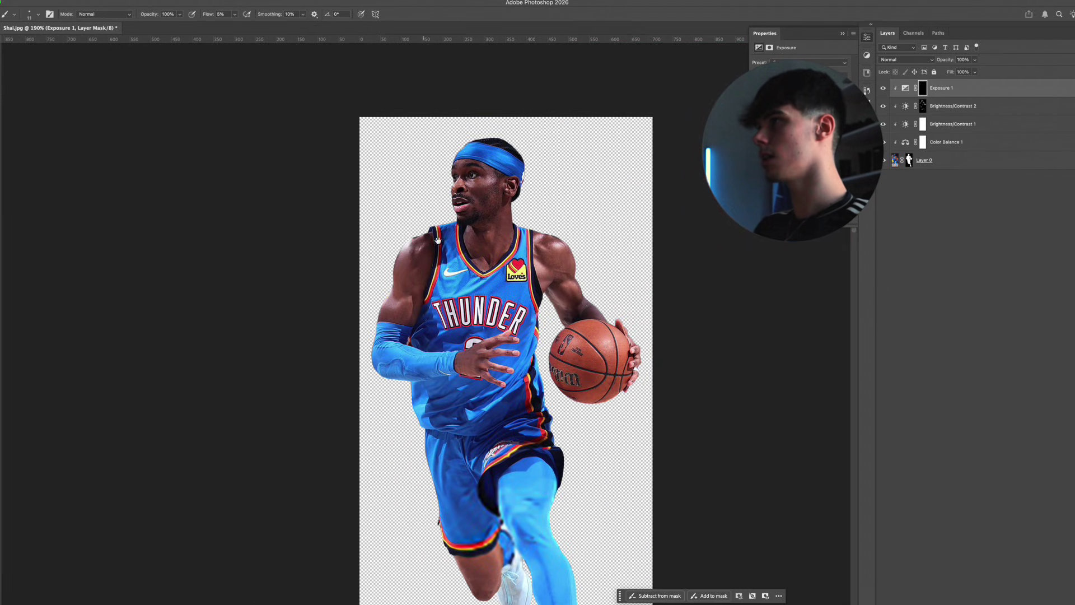
{"action": "scroll", "coordinate": [446, 218], "scroll_direction": "up", "scroll_amount": 5}
{"action": "left_click_drag", "start_coordinate": [446, 188], "coordinate": [428, 357]}
{"action": "key", "text": "]"}
{"action": "left_click_drag", "start_coordinate": [468, 117], "coordinate": [512, 100]}
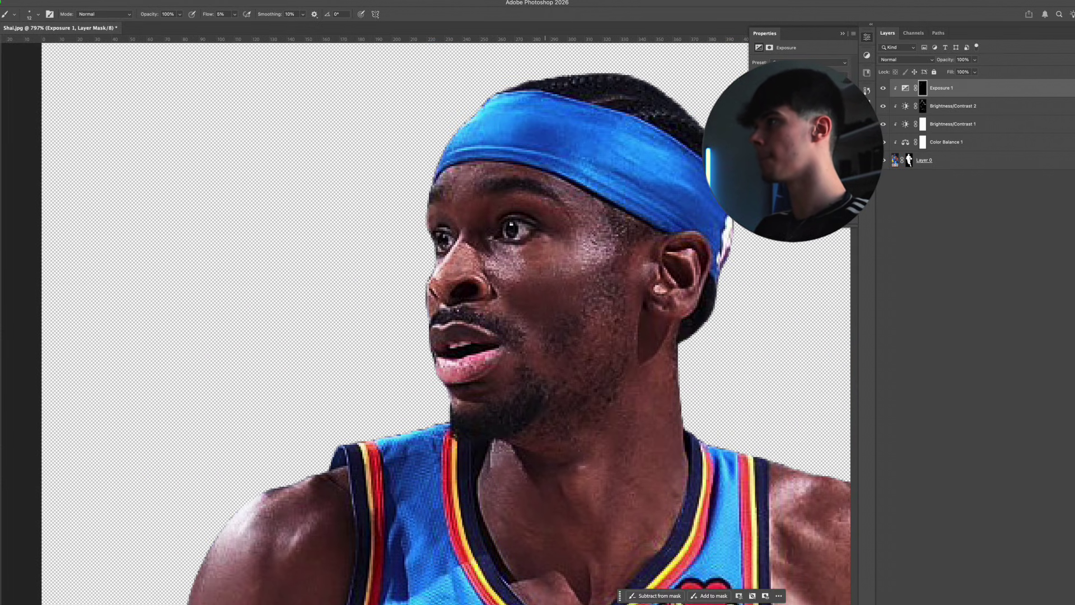
Step: Paint the Exposure 1 mask along the outer edge of the ball-side shoulder and arm with a larger brush
{"action": "scroll", "coordinate": [512, 101], "scroll_direction": "down", "scroll_amount": 4}
{"action": "scroll", "coordinate": [512, 101], "scroll_direction": "right", "scroll_amount": 3}
{"action": "key", "text": "]"}
{"action": "key", "text": "]"}
{"action": "key", "text": "]"}
{"action": "key", "text": "]"}
{"action": "left_click_drag", "start_coordinate": [542, 167], "coordinate": [567, 383]}
{"action": "scroll", "coordinate": [549, 235], "scroll_direction": "down", "scroll_amount": 10}
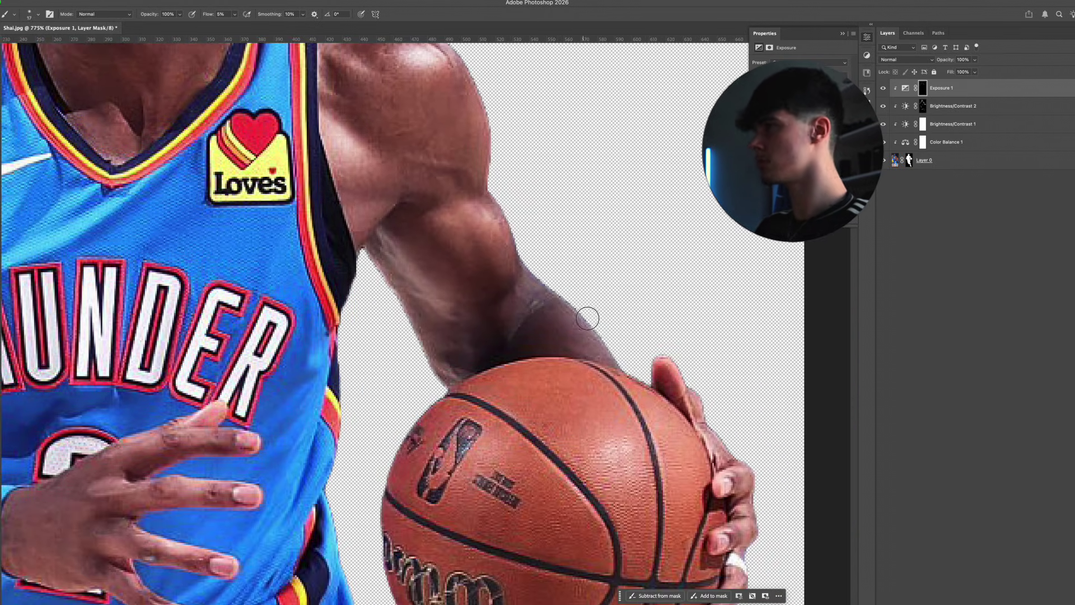
Step: Paint fine edge highlights on the Exposure 1 mask over the front hand's fingers and the ball-side forearm
{"action": "scroll", "coordinate": [587, 314], "scroll_direction": "down", "scroll_amount": 2}
{"action": "scroll", "coordinate": [523, 323], "scroll_direction": "left", "scroll_amount": 3}
{"action": "left_click_drag", "start_coordinate": [463, 260], "coordinate": [468, 261]}
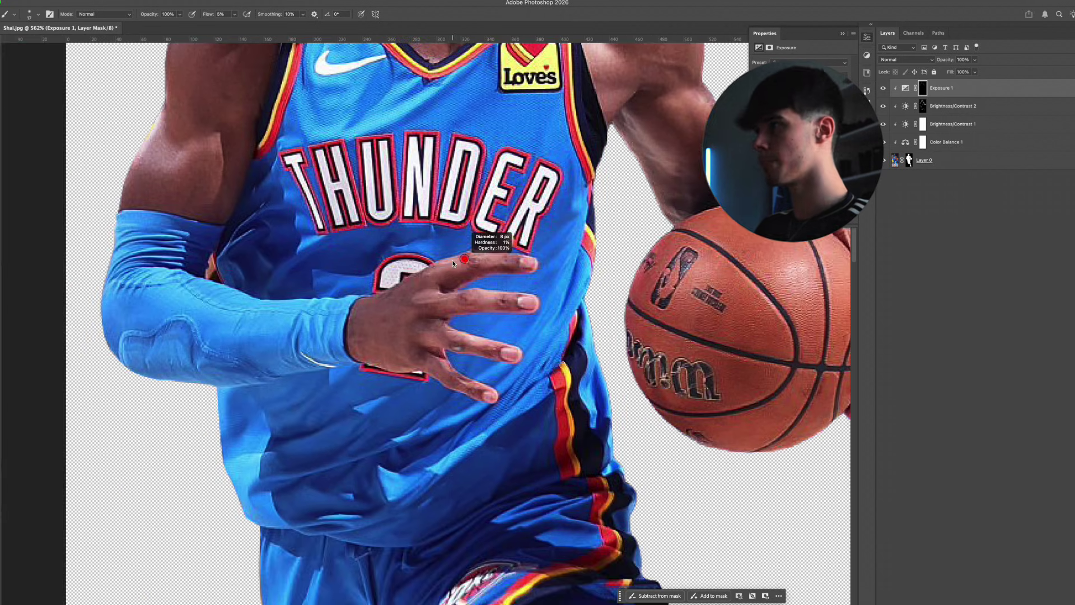
{"action": "left_click_drag", "start_coordinate": [430, 299], "coordinate": [477, 294]}
{"action": "scroll", "coordinate": [470, 336], "scroll_direction": "left", "scroll_amount": 4}
{"action": "scroll", "coordinate": [450, 331], "scroll_direction": "down", "scroll_amount": 2}
{"action": "left_click_drag", "start_coordinate": [455, 331], "coordinate": [438, 174]}
{"action": "left_click_drag", "start_coordinate": [579, 145], "coordinate": [611, 184]}
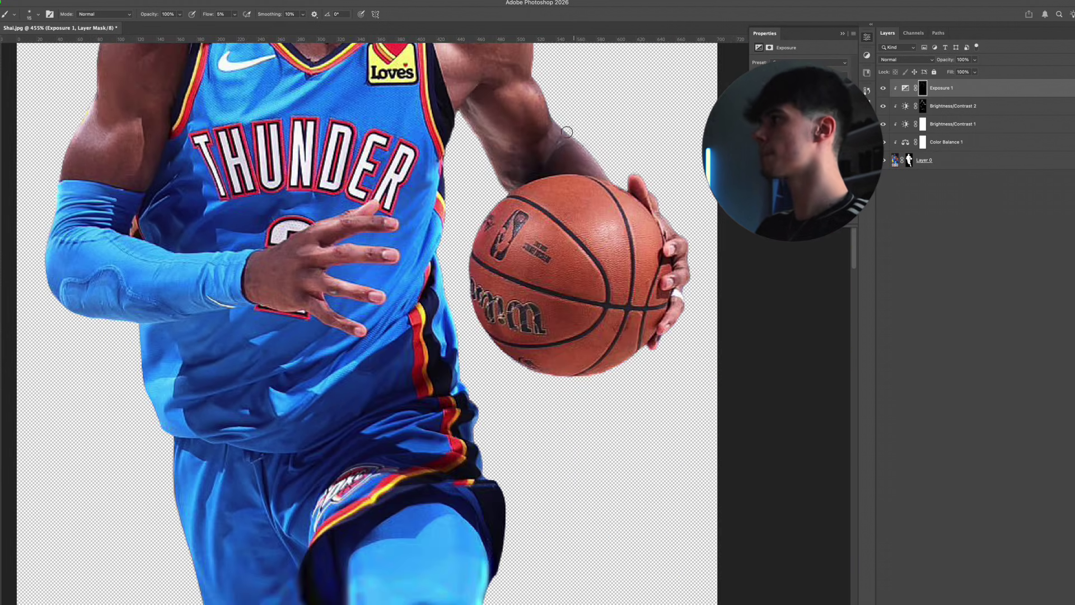
Step: Enlarge the brush and paint the Exposure 1 mask along the edges of the shorts, legs and shoe
{"action": "scroll", "coordinate": [629, 168], "scroll_direction": "down", "scroll_amount": 8}
{"action": "key", "text": "]"}
{"action": "key", "text": "]"}
{"action": "key", "text": "]"}
{"action": "key", "text": "]"}
{"action": "key", "text": "]"}
{"action": "left_click_drag", "start_coordinate": [400, 422], "coordinate": [335, 210]}
{"action": "scroll", "coordinate": [413, 316], "scroll_direction": "down", "scroll_amount": 5}
{"action": "scroll", "coordinate": [414, 315], "scroll_direction": "down", "scroll_amount": 2}
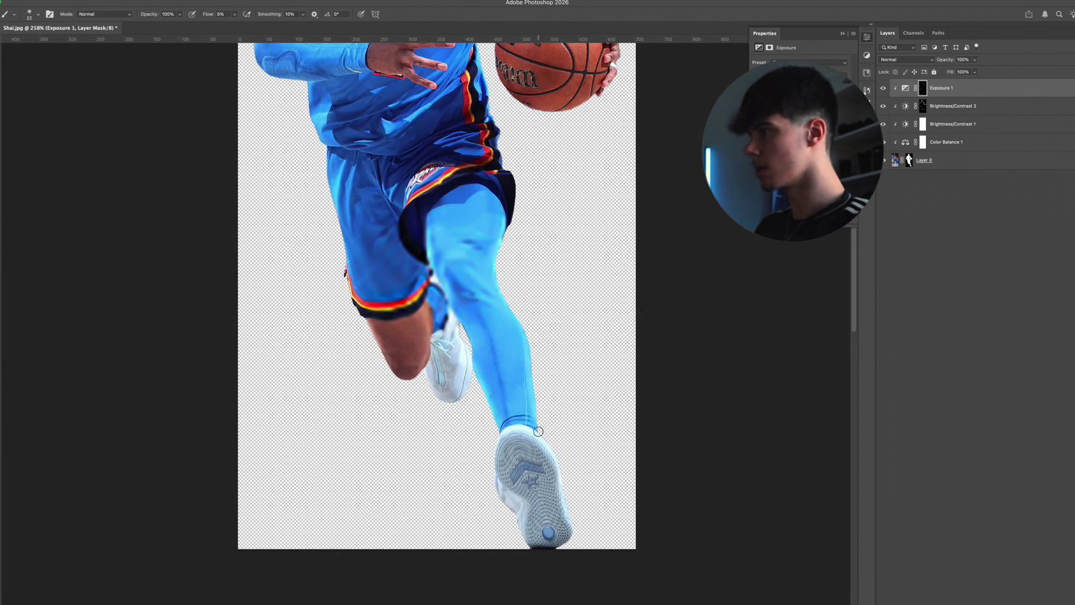
{"action": "scroll", "coordinate": [414, 315], "scroll_direction": "up", "scroll_amount": 2}
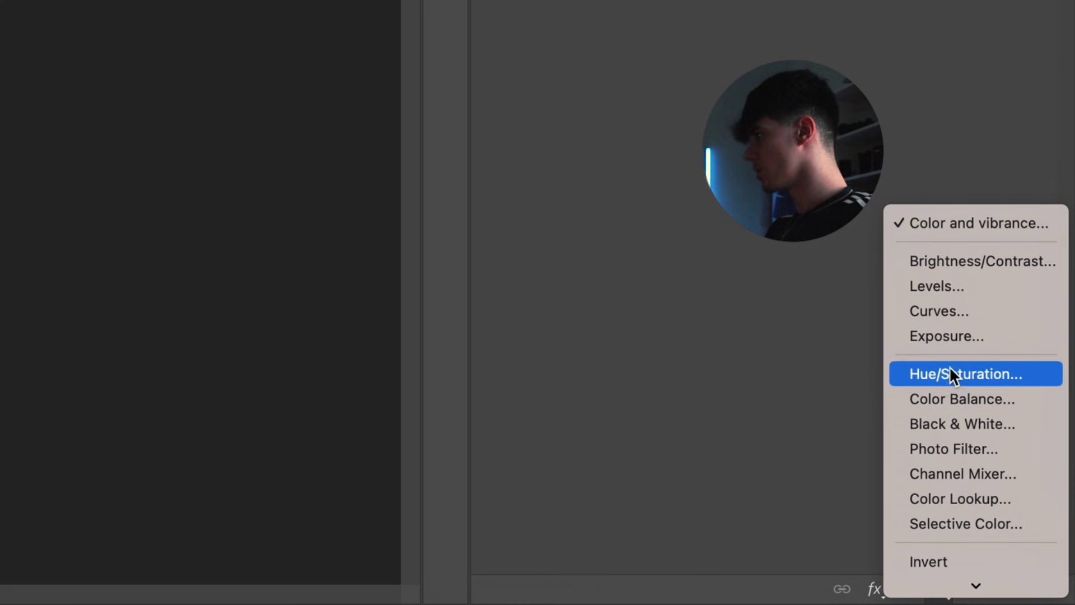
Step: Add a clipped Color and vibrance adjustment with temperature -7, vibrance +17 and a moderately raised saturation
{"action": "left_click", "coordinate": [973, 223]}
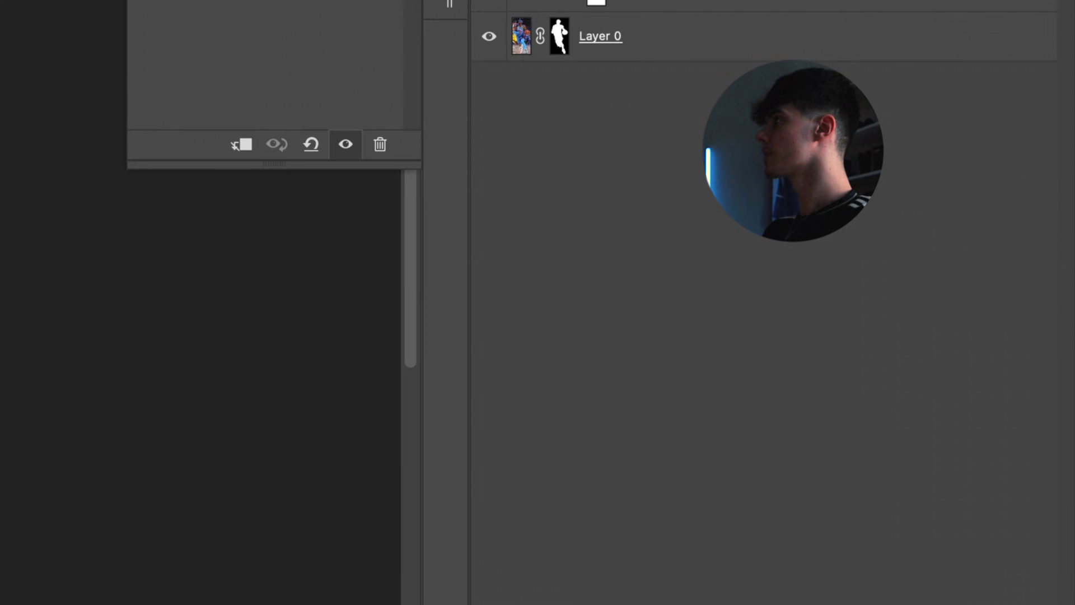
{"action": "left_click", "coordinate": [552, 224]}
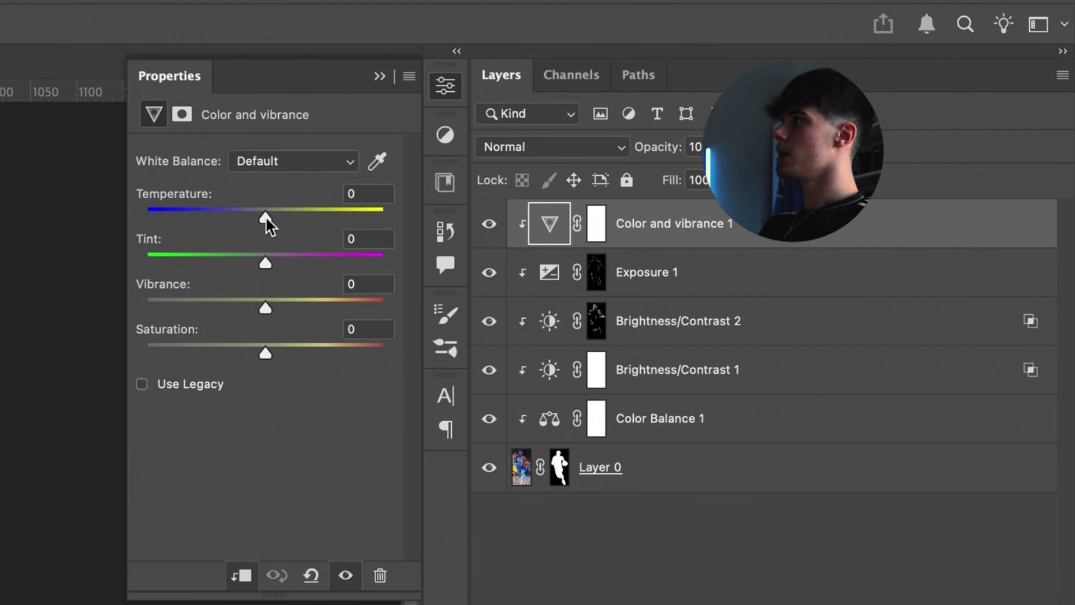
{"action": "left_click_drag", "start_coordinate": [266, 216], "coordinate": [255, 218]}
{"action": "left_click_drag", "start_coordinate": [264, 310], "coordinate": [284, 314]}
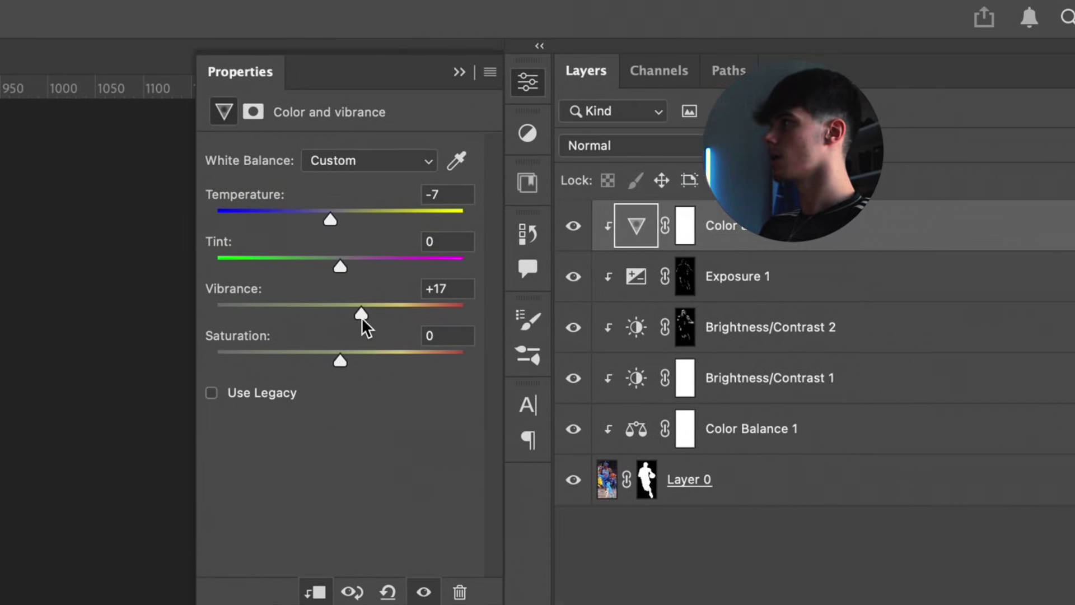
{"action": "left_click_drag", "start_coordinate": [342, 361], "coordinate": [378, 358]}
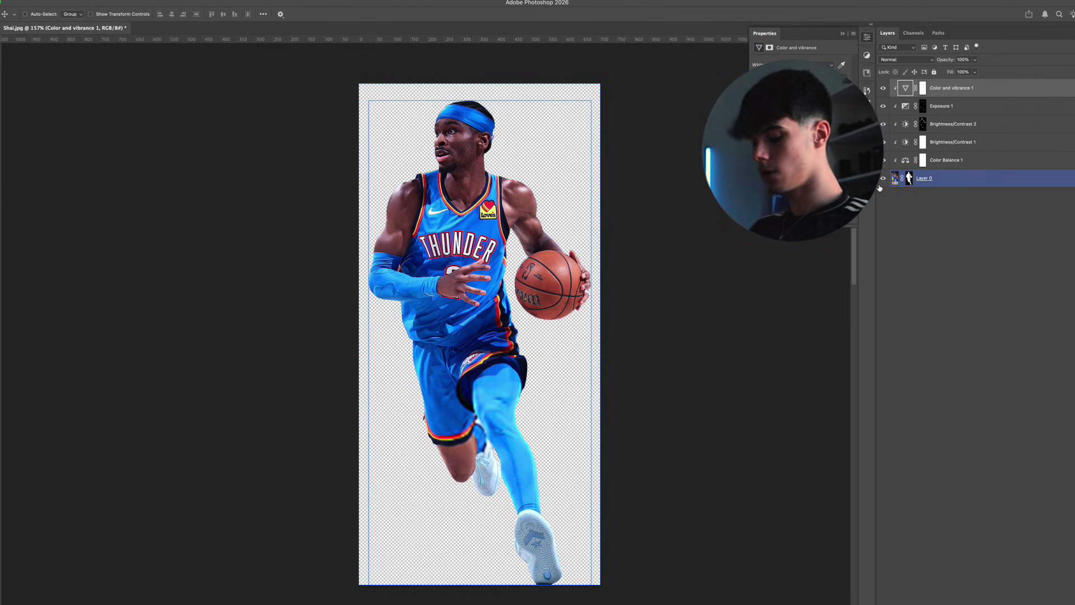
Step: Compare the player with and without all adjustment layers, ending with Color and vibrance 1 selected
{"action": "key", "text": "alt"}
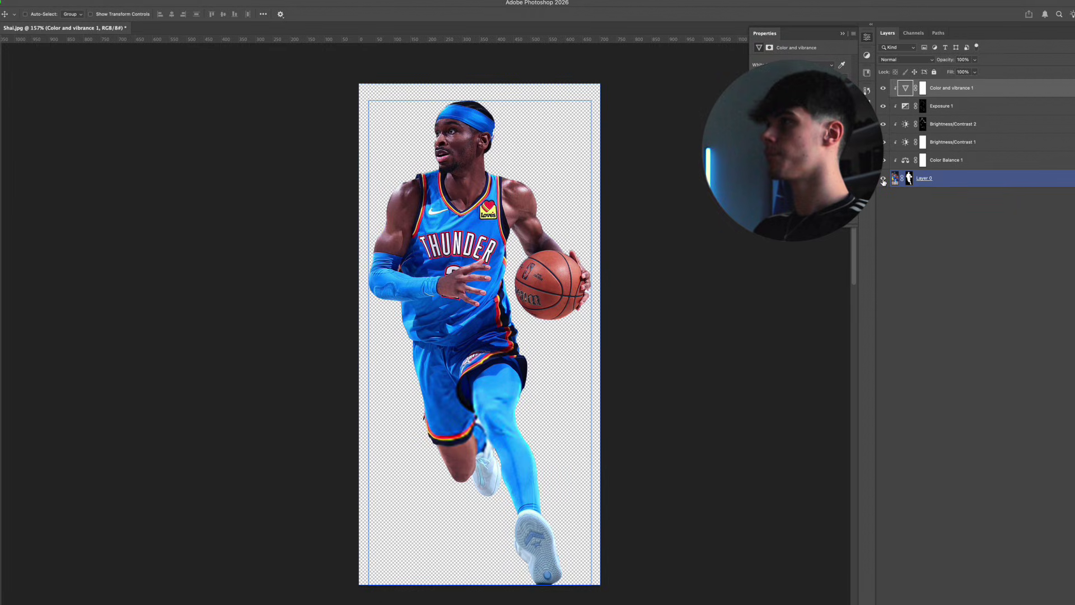
{"action": "left_click", "coordinate": [528, 301], "text": "alt"}
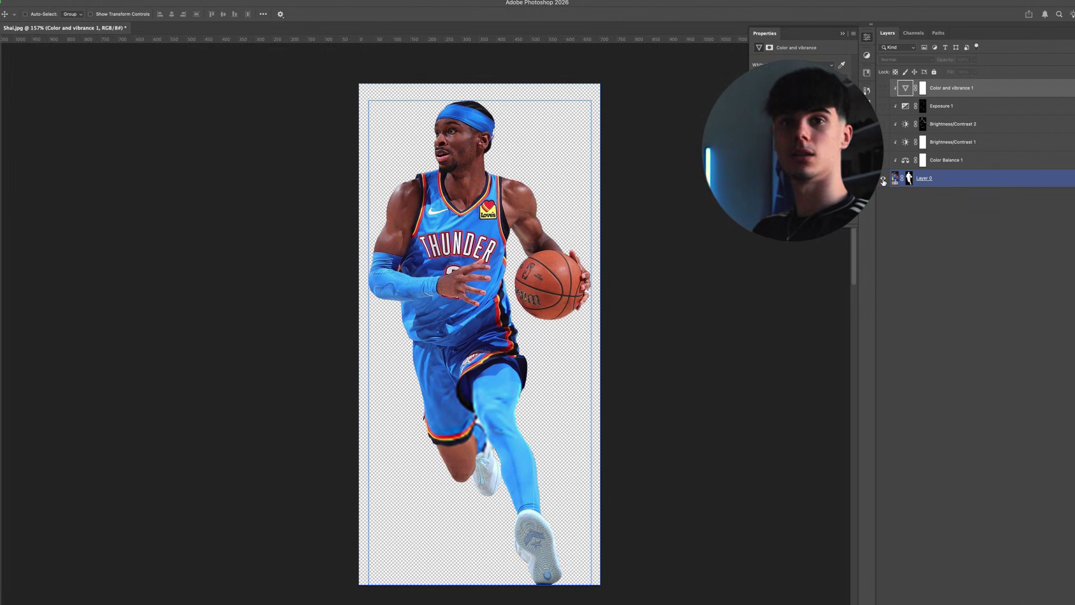
{"action": "left_click", "coordinate": [984, 87]}
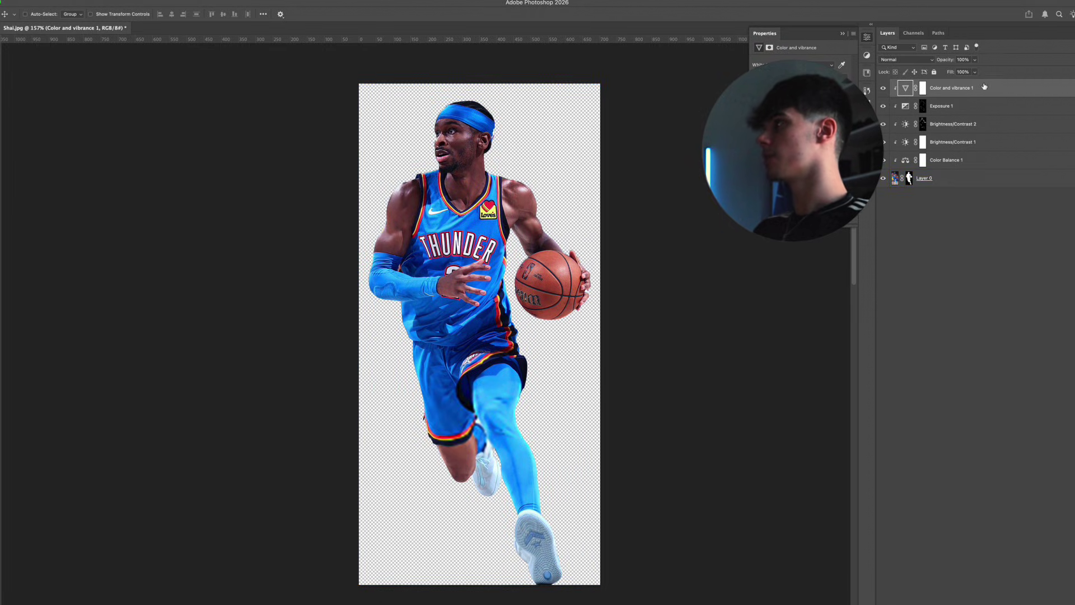
Step: Add a Solid Color fill layer in blue 2a66ff above Color and vibrance 1, and invert its mask
{"action": "left_click_drag", "start_coordinate": [400, 269], "coordinate": [395, 274]}
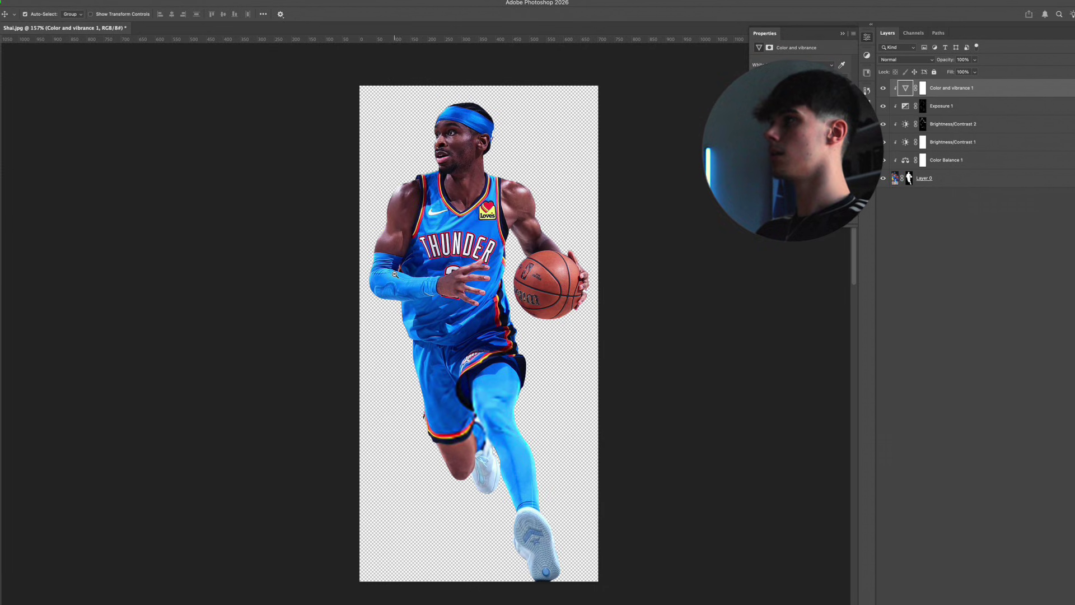
{"action": "left_click_drag", "start_coordinate": [484, 97], "coordinate": [501, 86]}
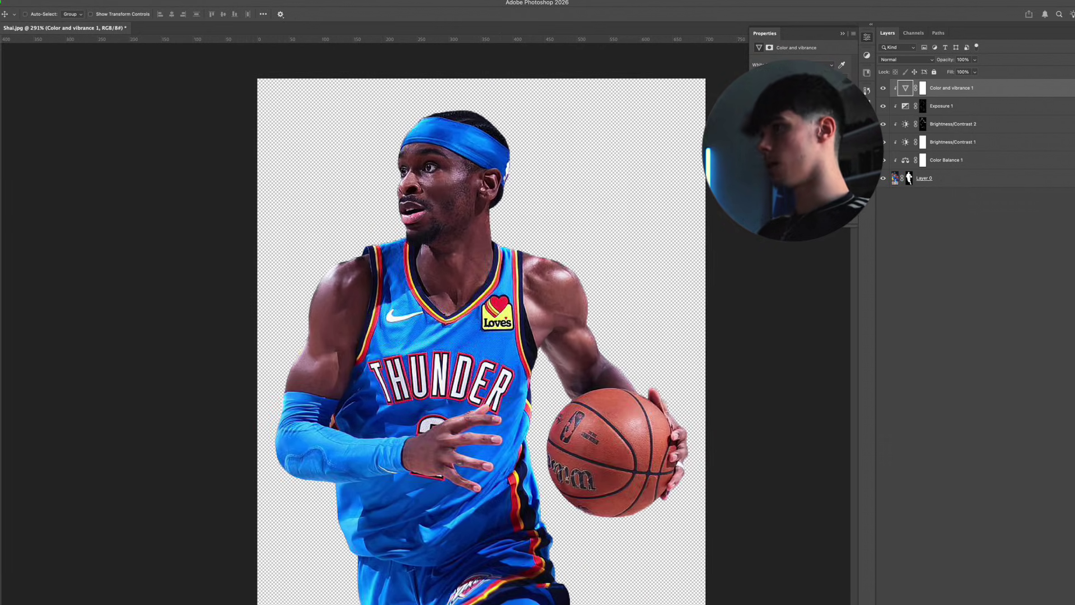
{"action": "left_click", "coordinate": [1031, 602]}
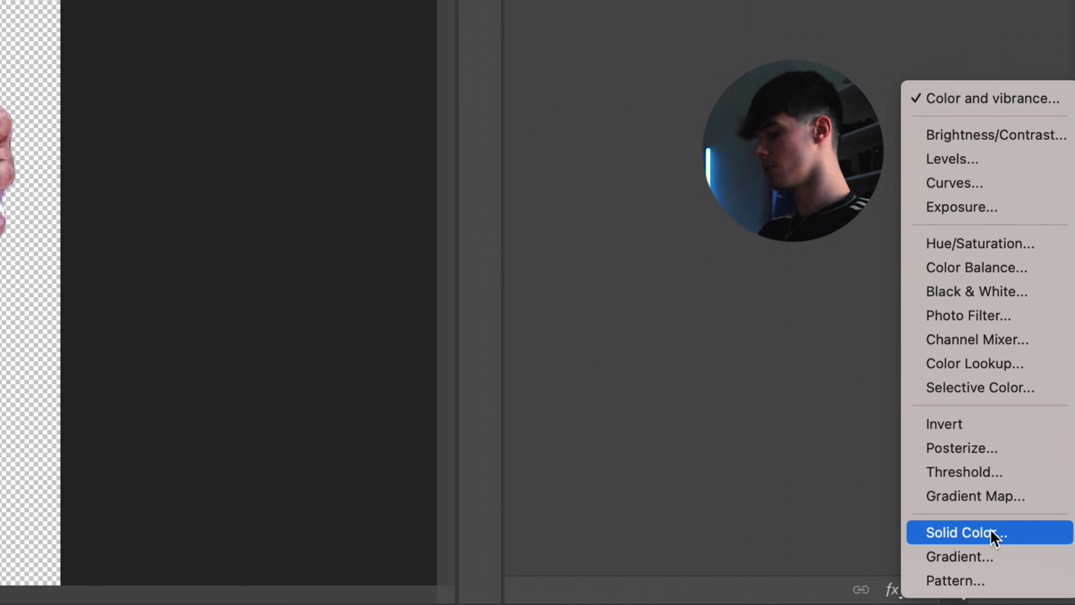
{"action": "left_click", "coordinate": [991, 530]}
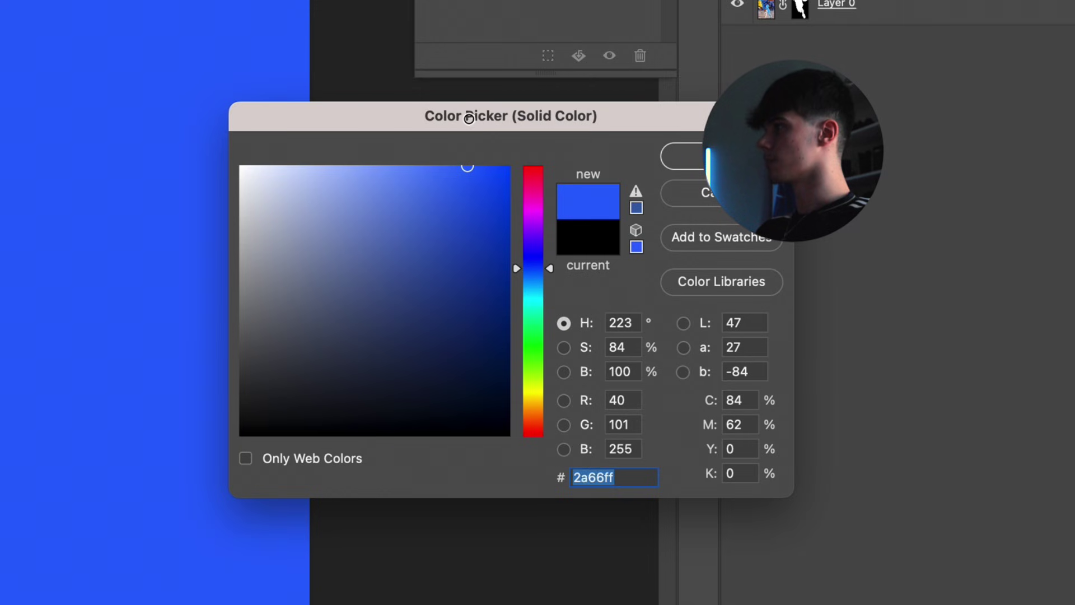
{"action": "left_click_drag", "start_coordinate": [467, 118], "coordinate": [423, 115]}
{"action": "key", "text": "Return"}
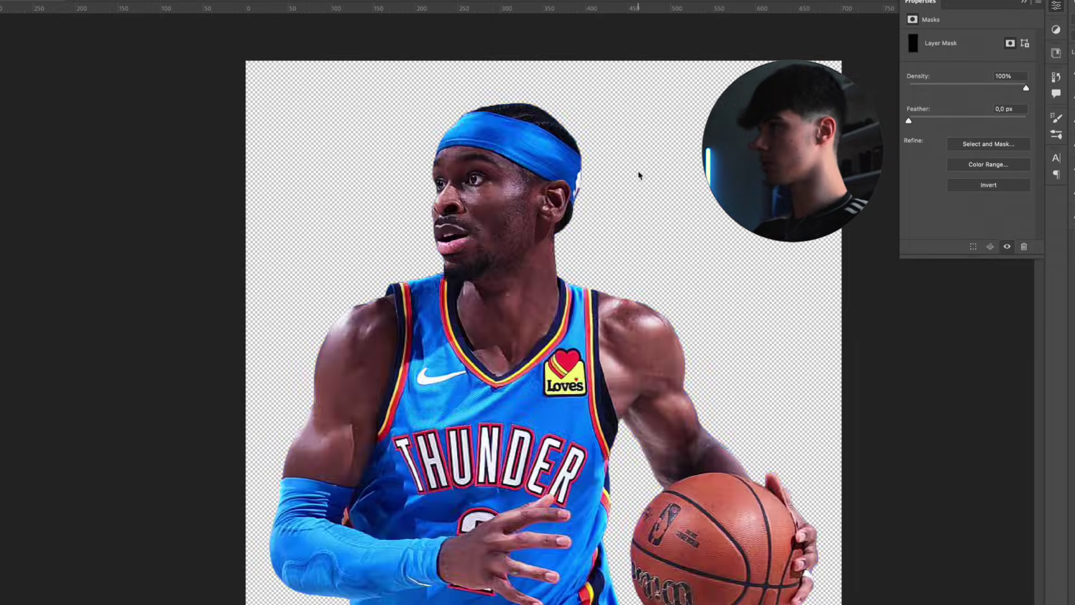
Step: Paint the Color Fill 1 mask over the player's eyes to tint the irises blue
{"action": "left_click_drag", "start_coordinate": [469, 172], "coordinate": [531, 145]}
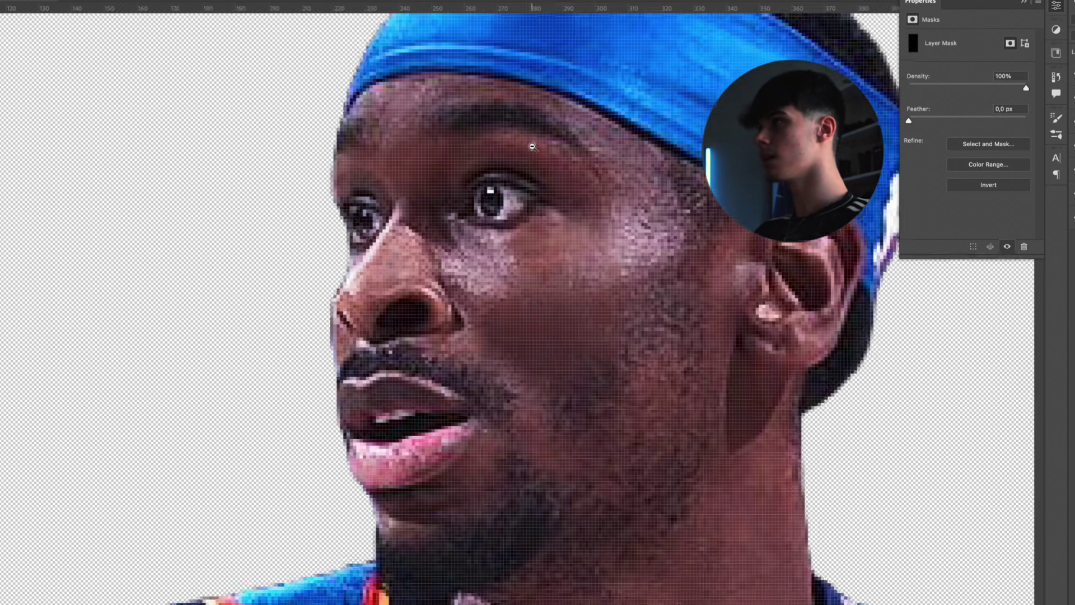
{"action": "mouse_move", "coordinate": [523, 207]}
{"action": "left_mouse_down"}
{"action": "mouse_move", "coordinate": [403, 201]}
{"action": "mouse_move", "coordinate": [448, 293]}
{"action": "left_mouse_up"}
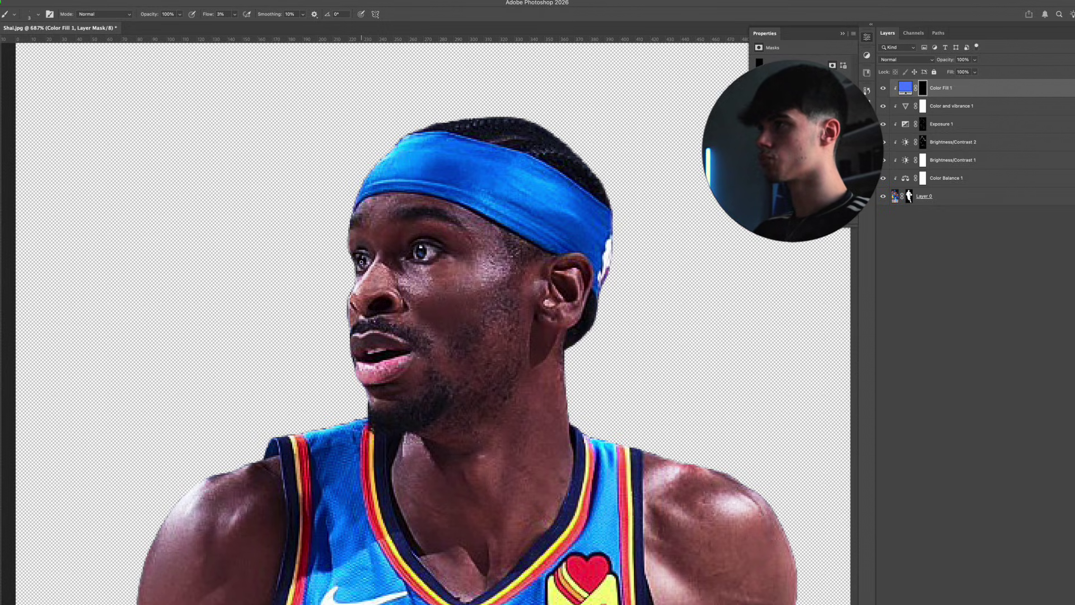
{"action": "mouse_move", "coordinate": [471, 267]}
{"action": "left_mouse_down"}
{"action": "mouse_move", "coordinate": [440, 267]}
{"action": "mouse_move", "coordinate": [473, 268]}
{"action": "left_mouse_up"}
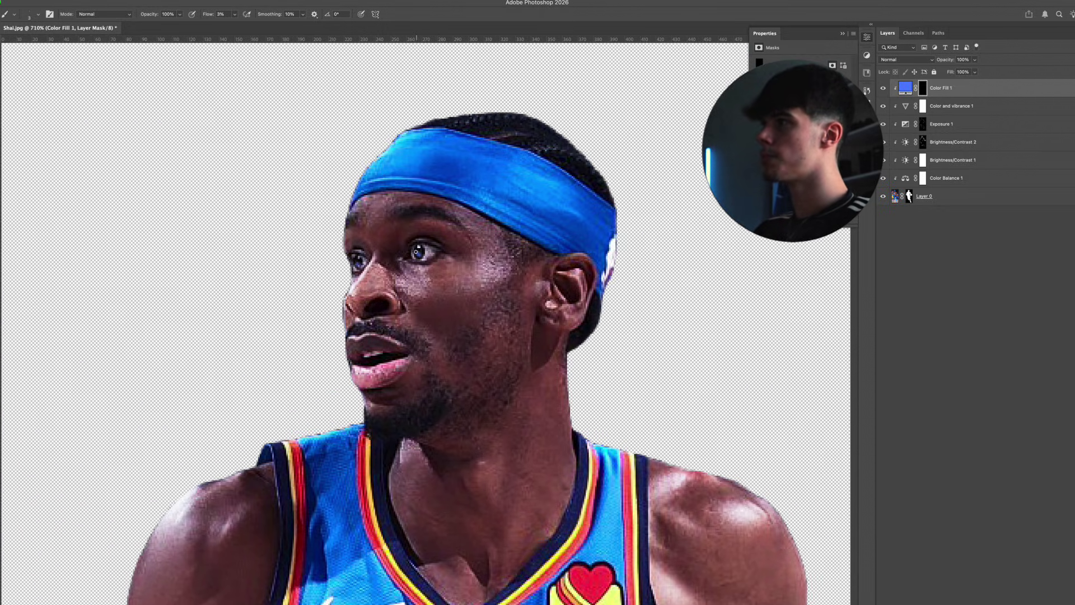
{"action": "scroll", "coordinate": [416, 252], "scroll_direction": "down", "scroll_amount": 10}
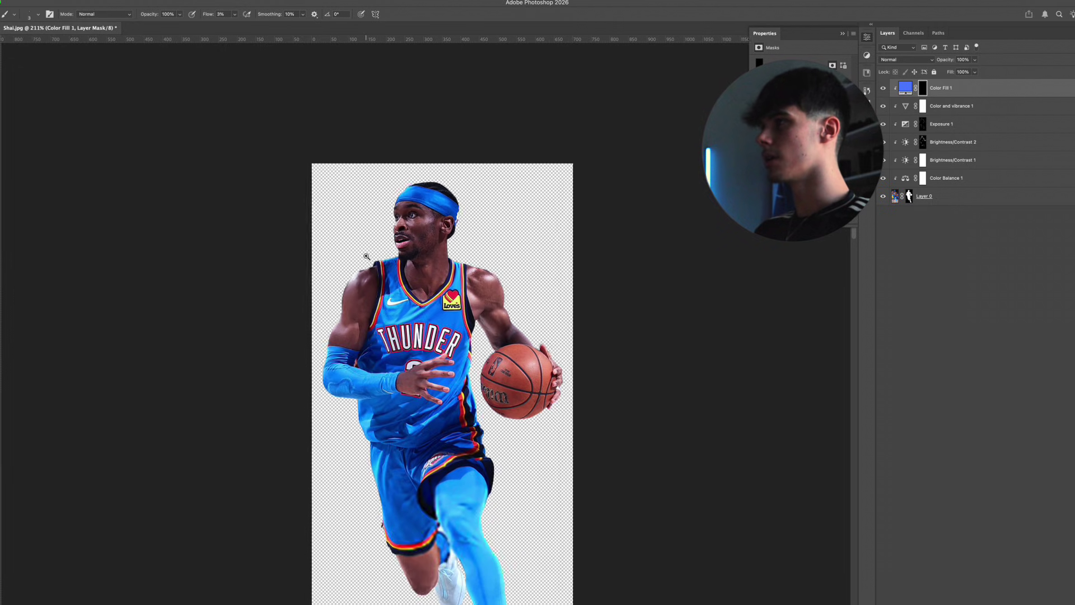
{"action": "left_click_drag", "start_coordinate": [367, 252], "coordinate": [387, 197]}
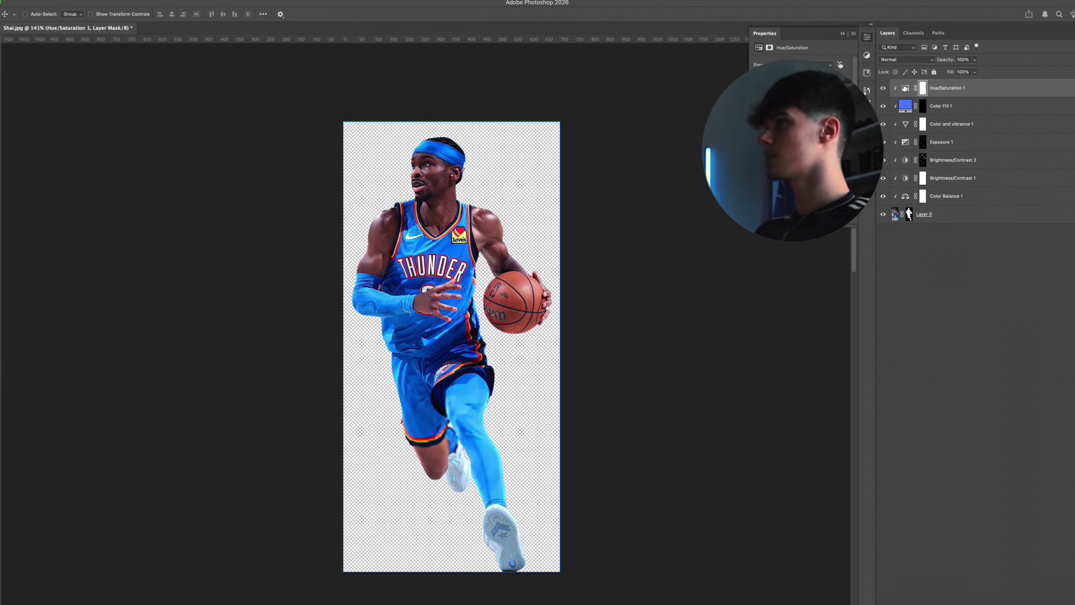
{"action": "left_click", "coordinate": [905, 88]}
{"action": "scroll", "coordinate": [493, 154], "scroll_direction": "up", "scroll_amount": 6}
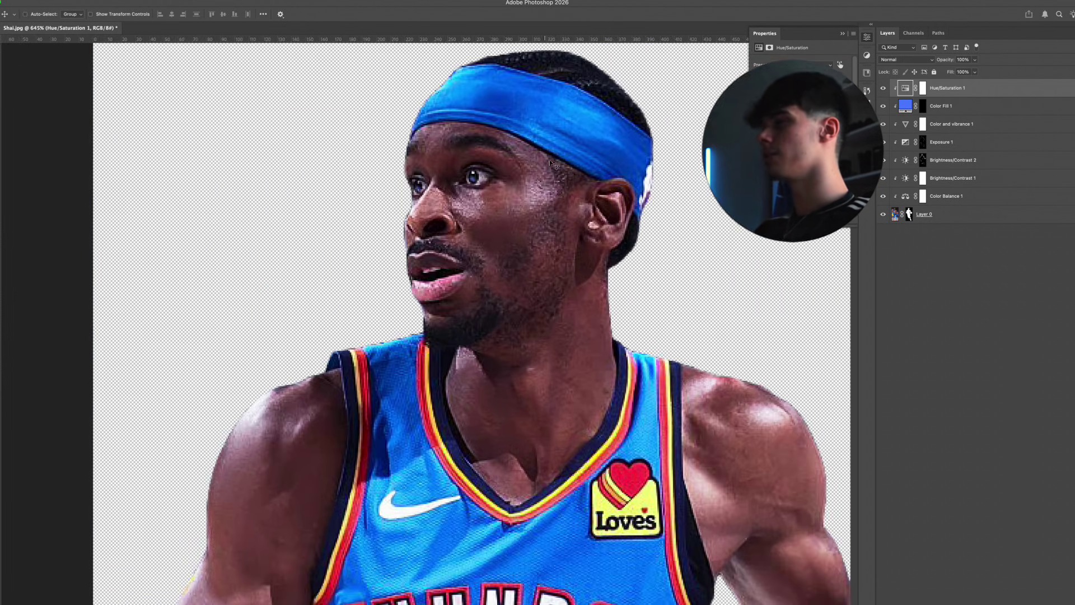
{"action": "left_click_drag", "start_coordinate": [551, 164], "coordinate": [514, 184]}
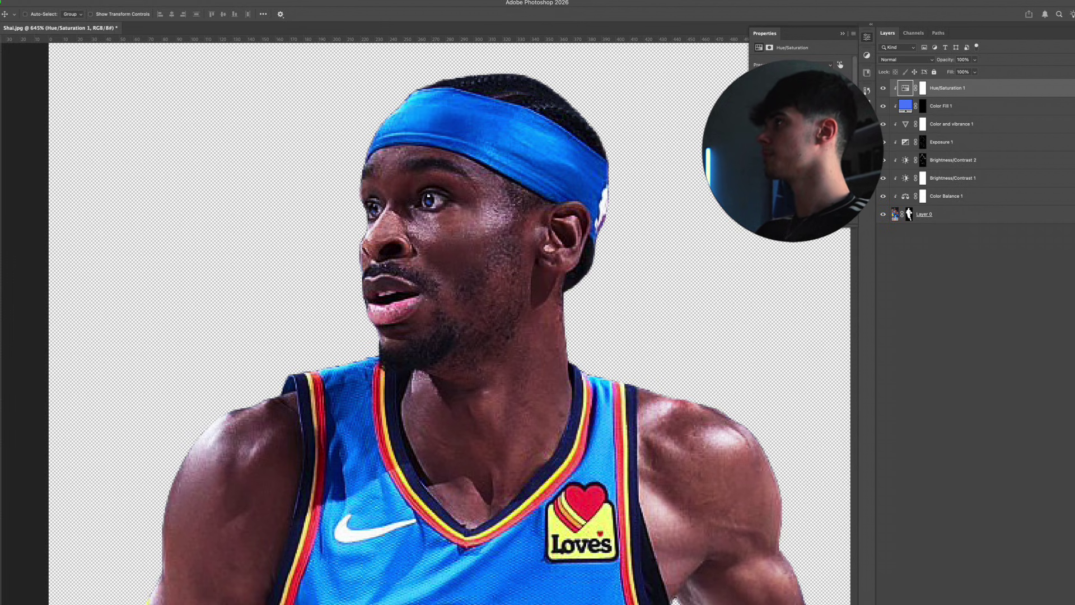
{"action": "key", "text": "Delete"}
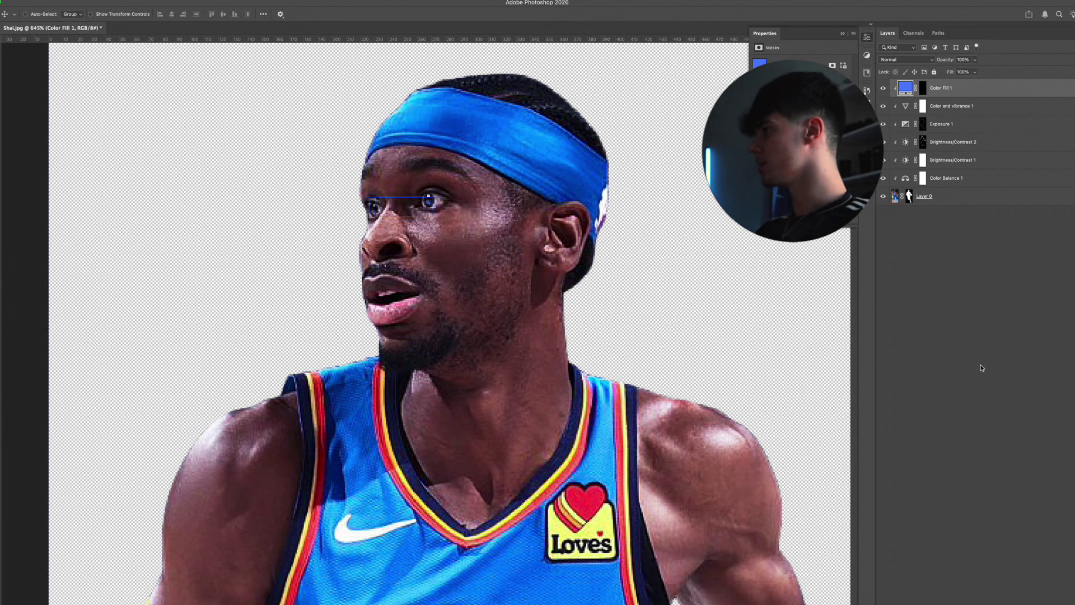
Step: Add a Hue/Saturation adjustment clipped above Color Fill 1 and set its saturation to -100
{"action": "left_click", "coordinate": [1036, 603]}
{"action": "left_click", "coordinate": [1055, 501]}
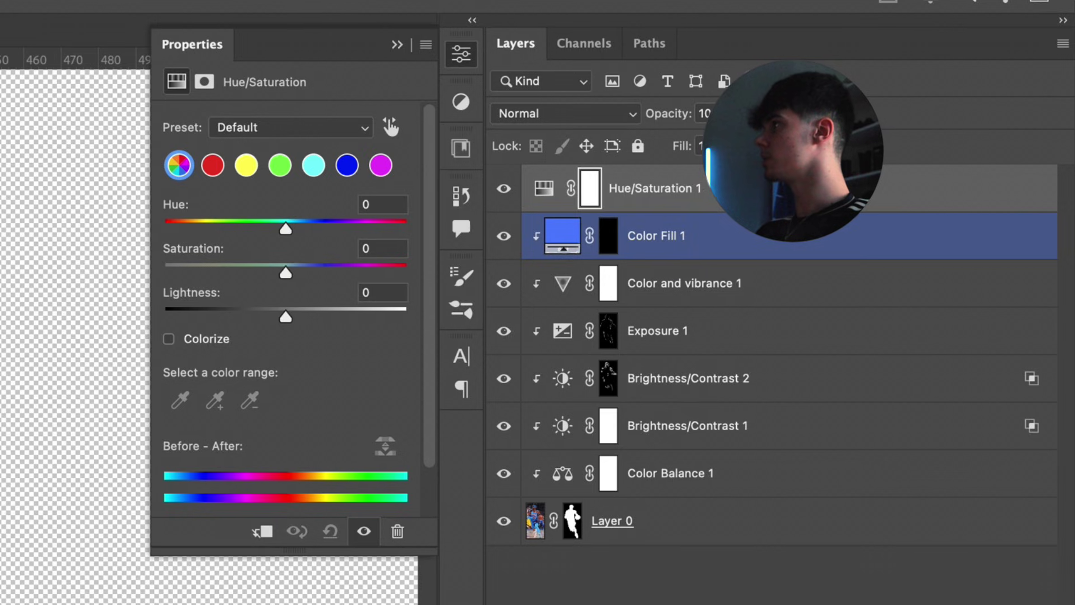
{"action": "left_click", "coordinate": [895, 97], "text": "alt"}
{"action": "left_click", "coordinate": [559, 190]}
{"action": "left_click_drag", "start_coordinate": [283, 272], "coordinate": [74, 271]}
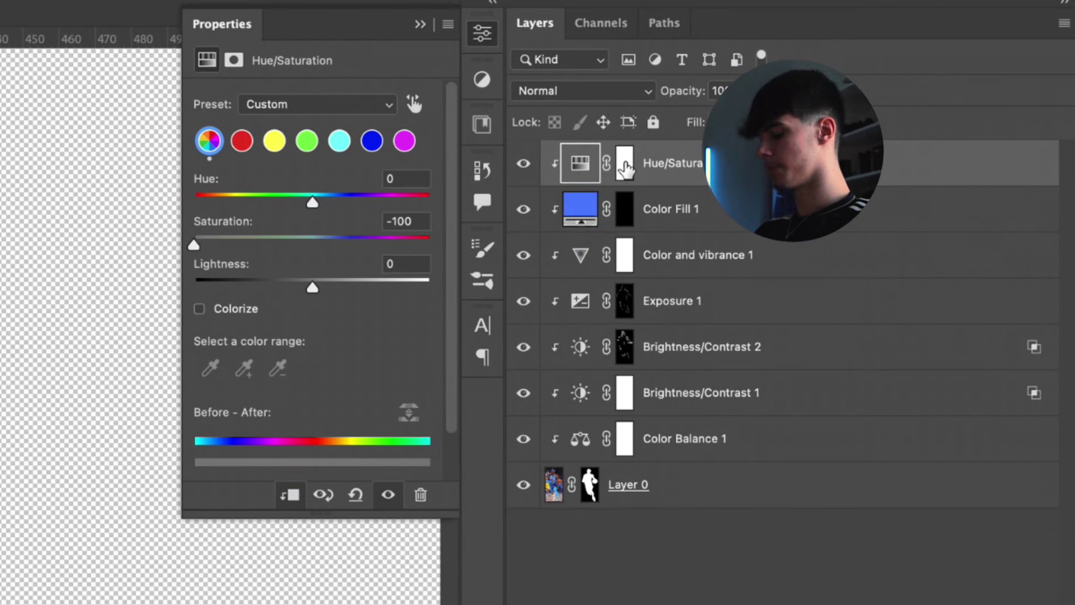
Step: Invert the Hue/Saturation 1 mask and brush the desaturation in over the player's eyes
{"action": "left_click", "coordinate": [622, 163]}
{"action": "key", "text": "ctrl+i"}
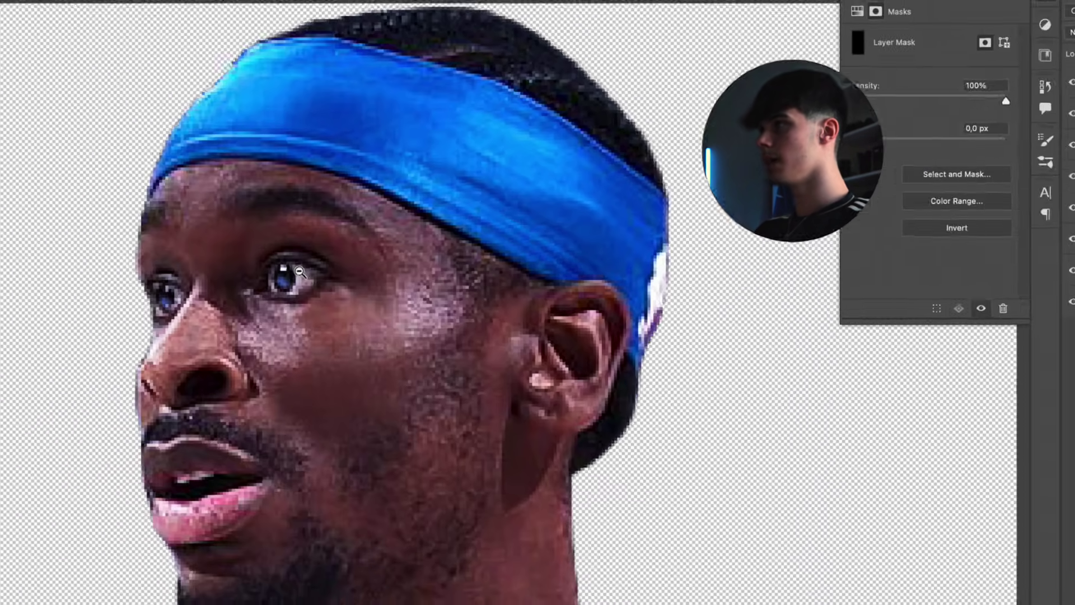
{"action": "left_click_drag", "start_coordinate": [467, 253], "coordinate": [471, 251]}
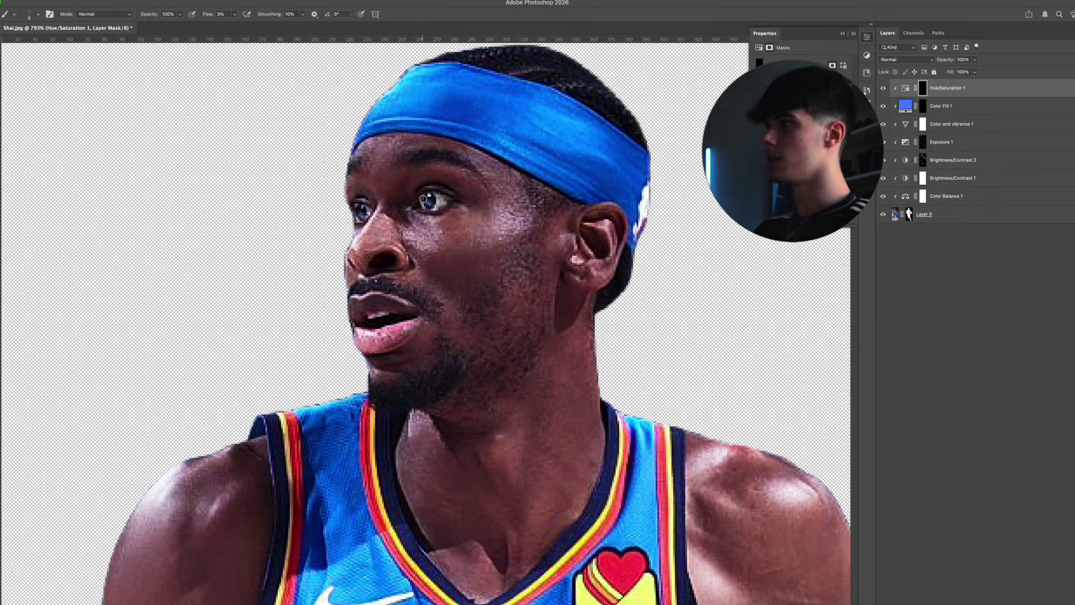